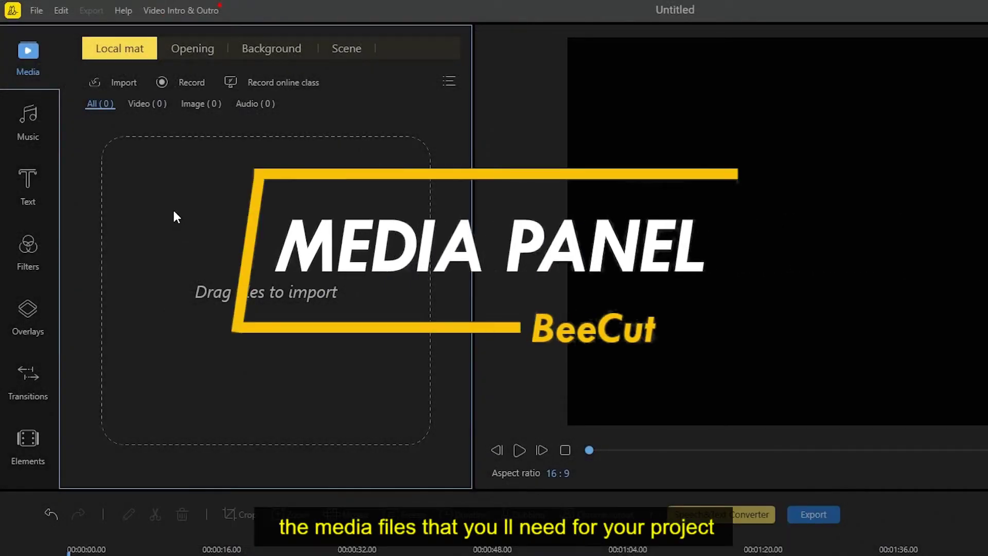
Check the import options and music library, then add a TextNoStyle title
left_click(123, 83)
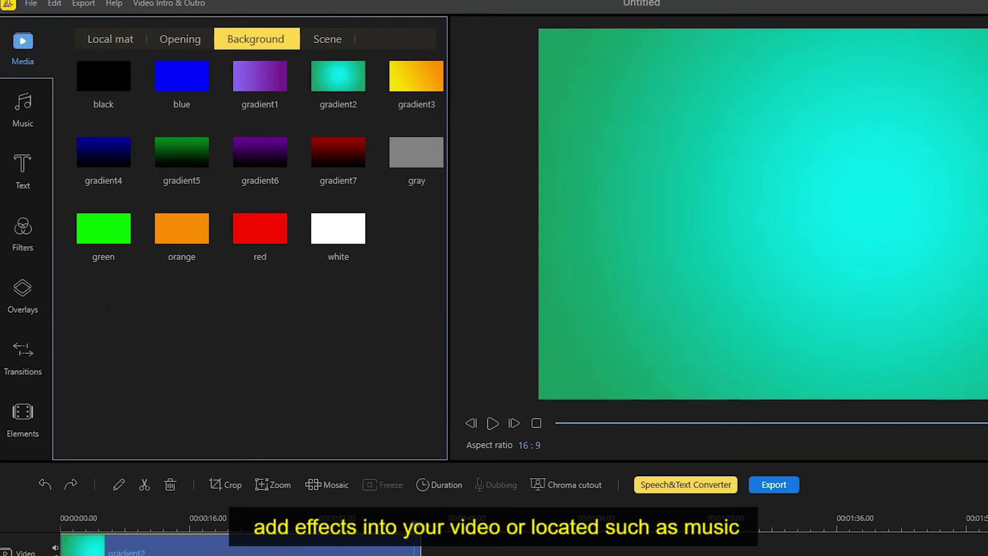
left_click(23, 118)
left_click(108, 41)
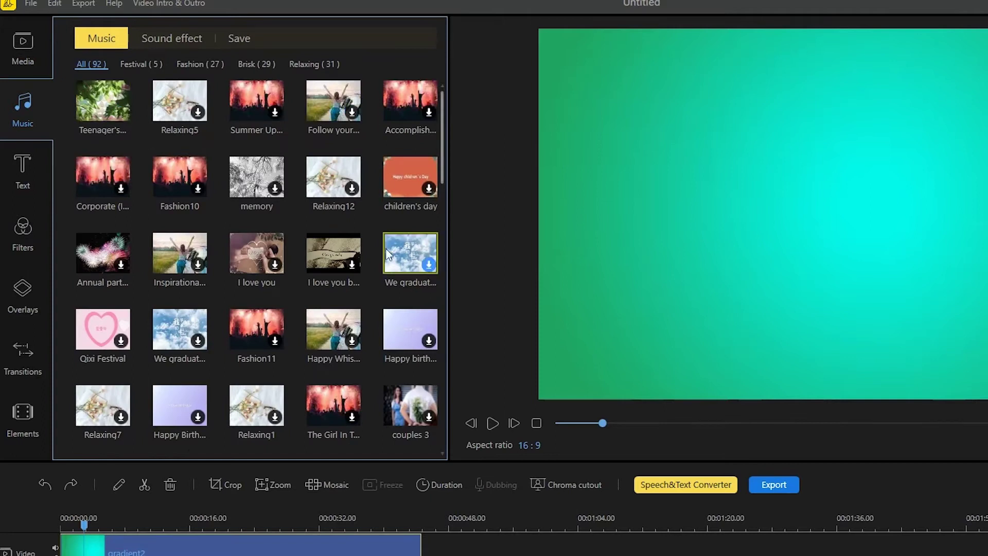
scroll(357, 397, "down", 2)
left_click(22, 170)
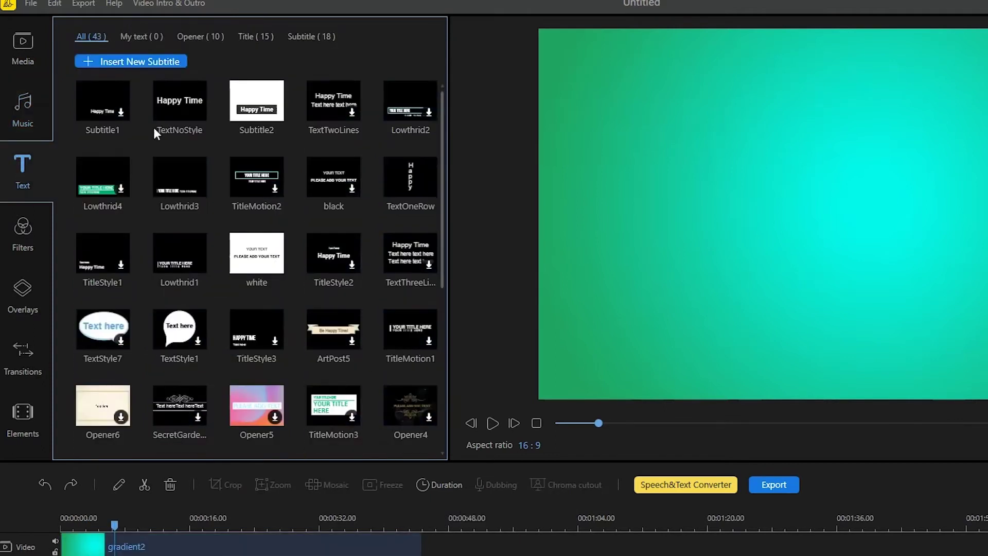
left_click(197, 112)
Browse the filter, overlay, transition and element libraries
left_click(19, 243)
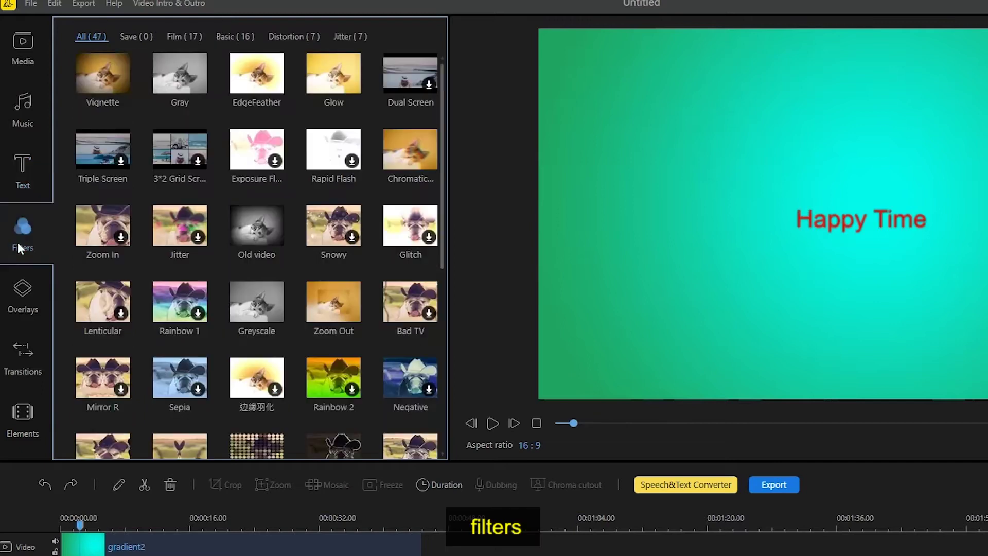
mouse_move(326, 285)
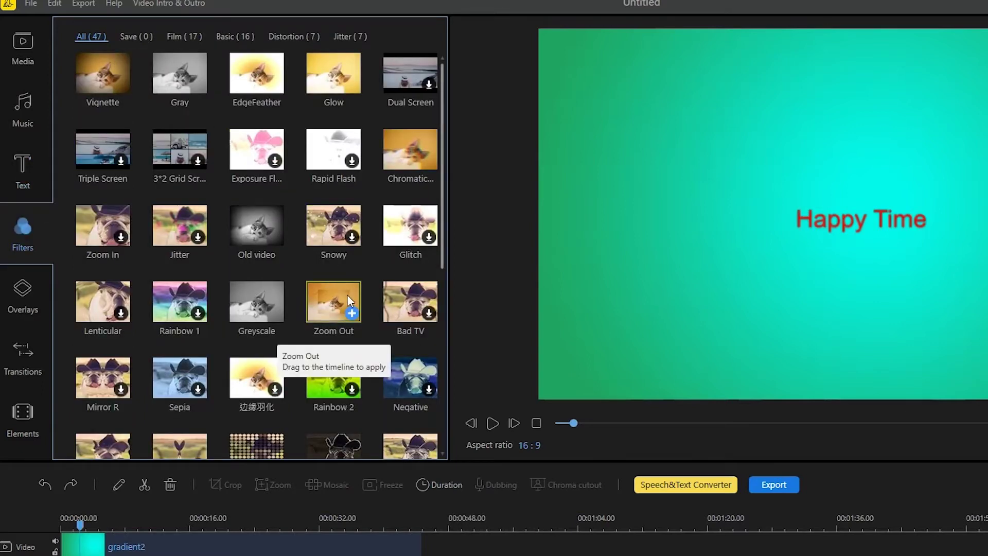
left_click(24, 292)
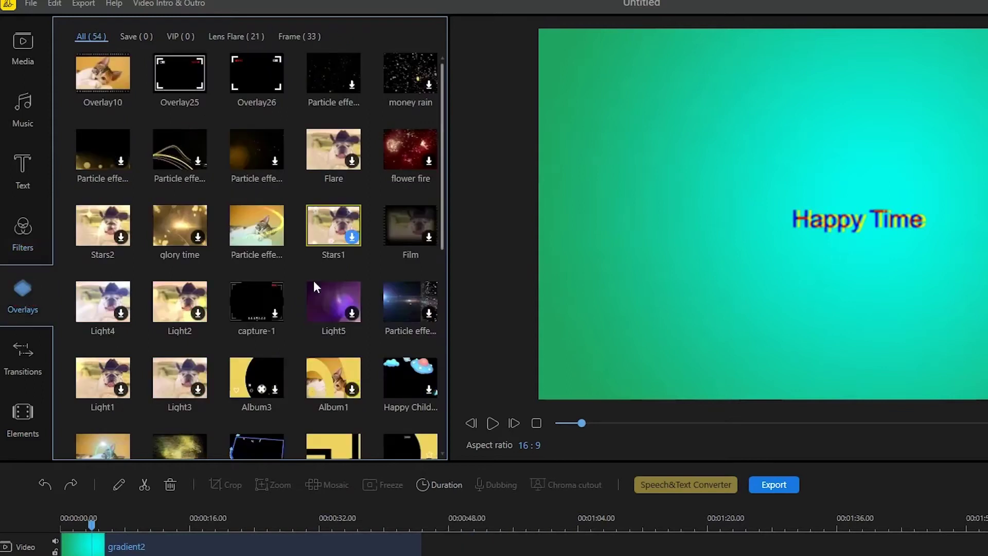
left_click(12, 363)
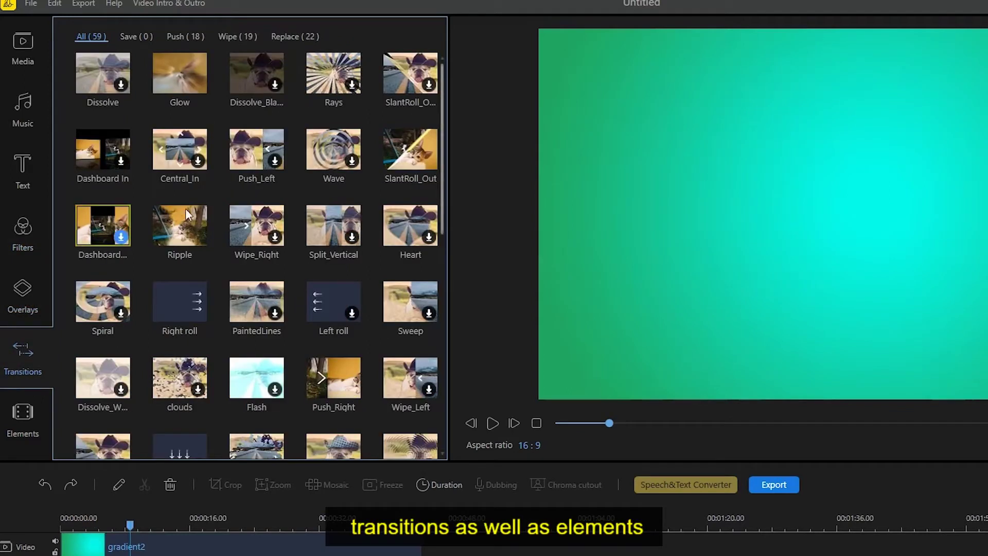
scroll(437, 211, "down", 2)
left_click(28, 428)
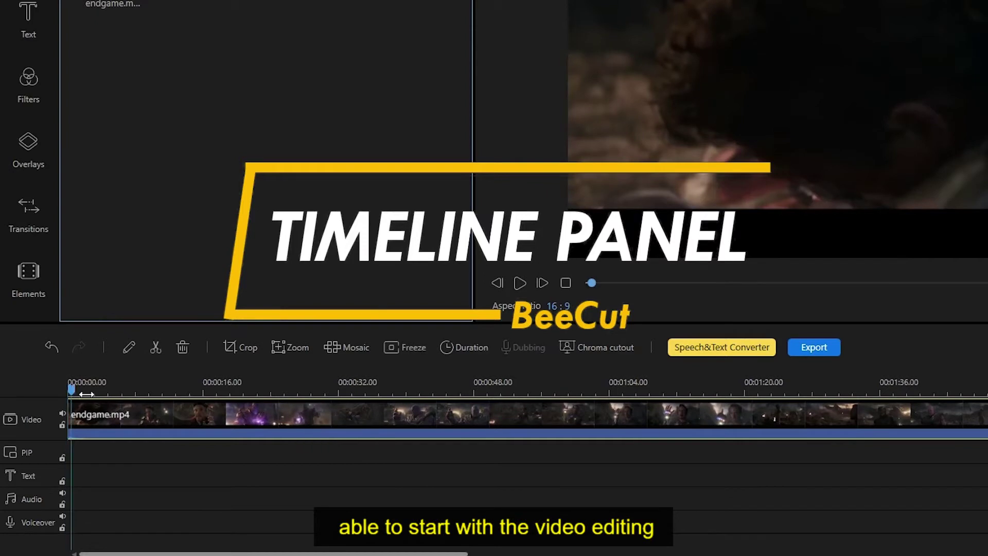
Move the playhead to about 0:18 in endgame.mp4 to preview that frame
left_click_drag(72, 393, 161, 393)
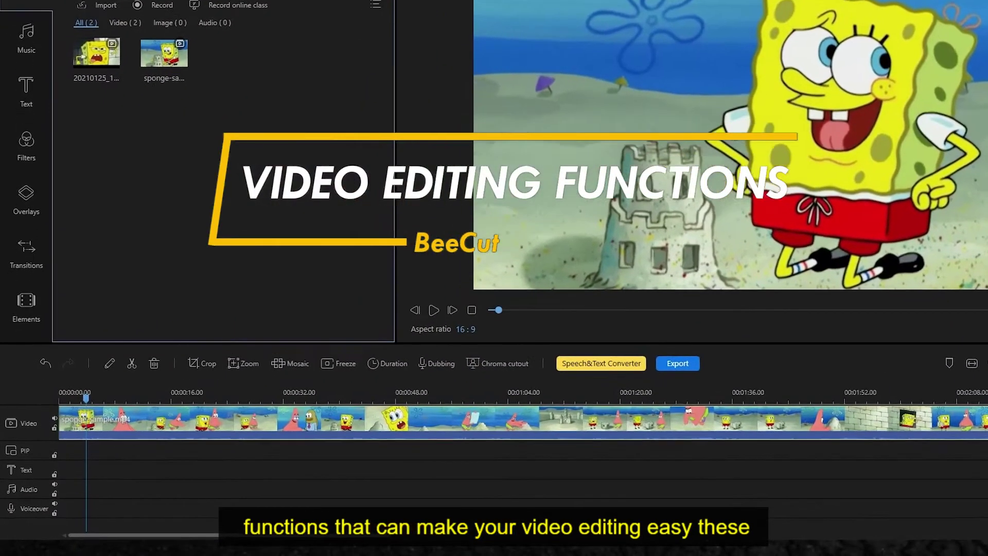
key("F4")
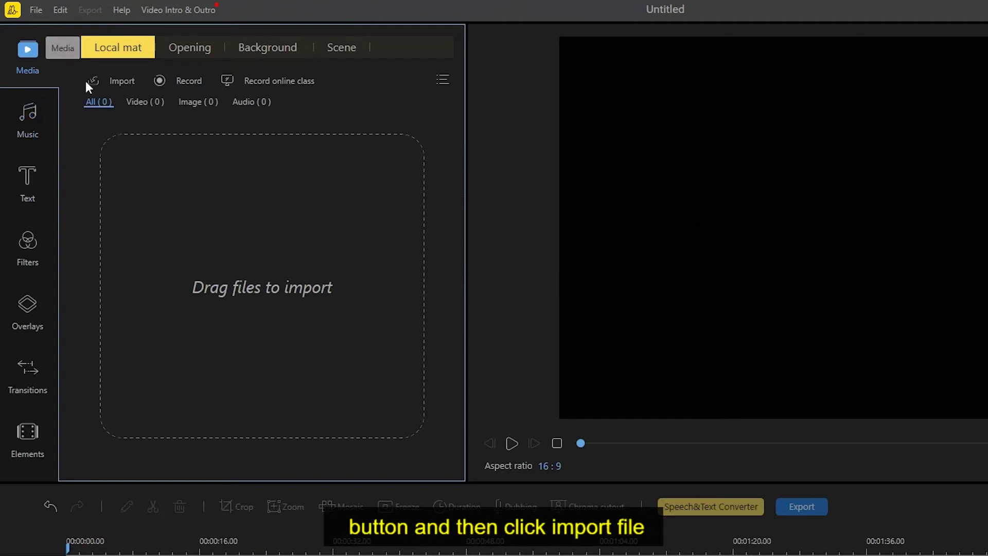
Import sponge-sample.mp4 as a single file and drag it onto the Video track
left_click(127, 85)
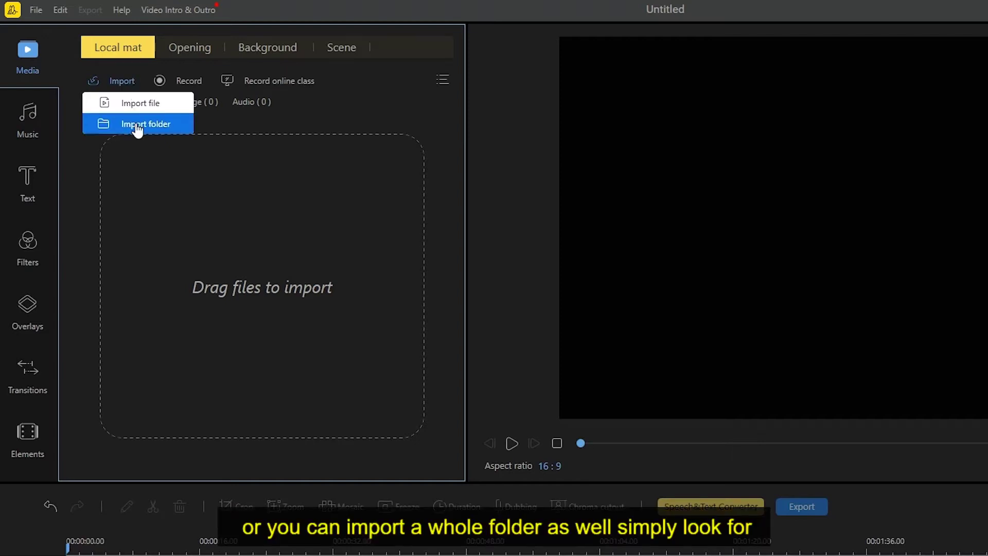
left_click(136, 103)
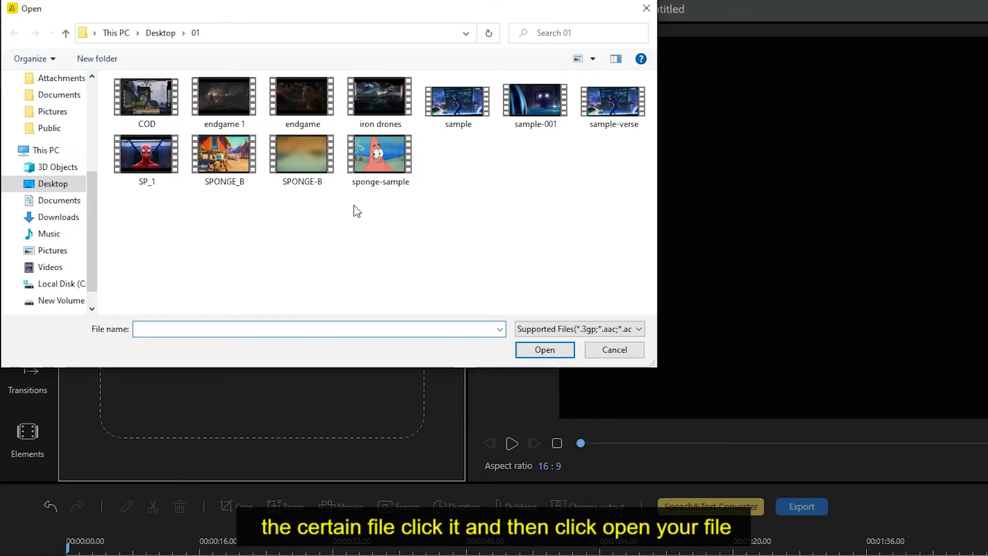
left_click(397, 163)
left_click(540, 351)
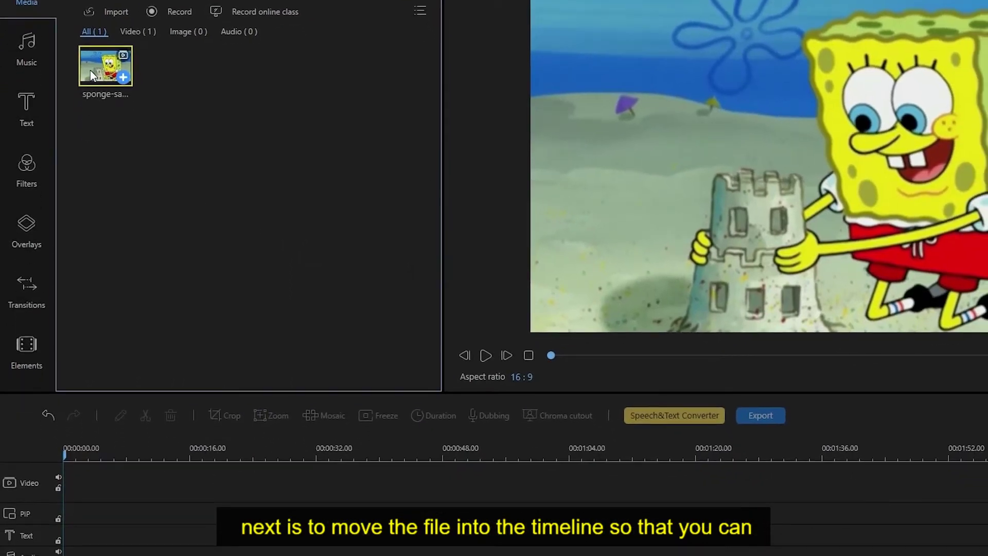
mouse_move(96, 143)
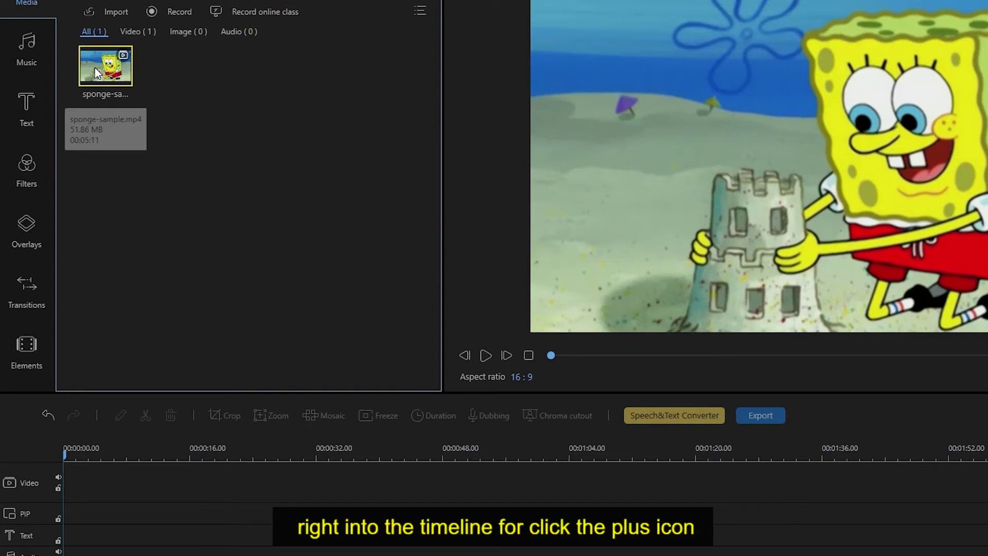
left_click_drag(94, 67, 175, 509)
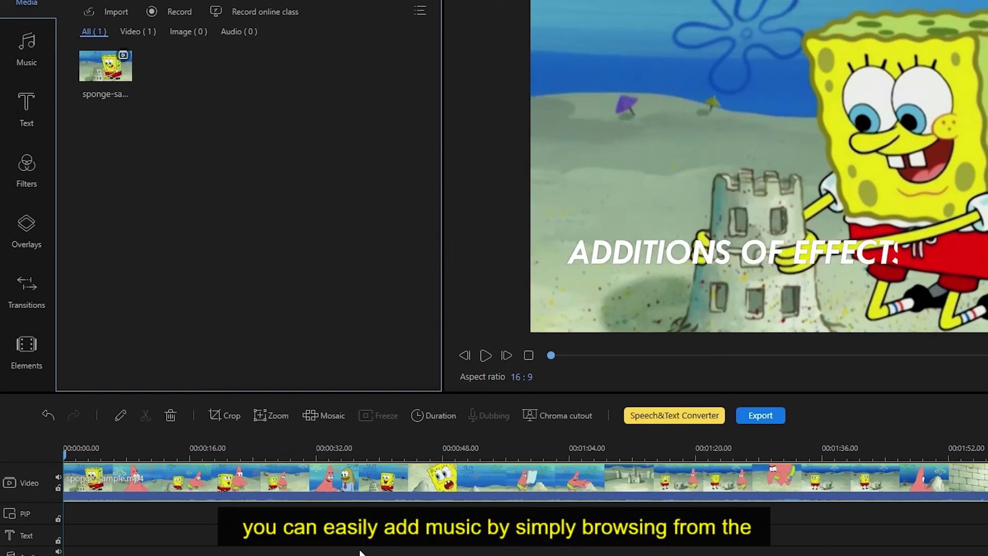
Add the Waves sound to the Audio track and play the preview
left_click(26, 52)
mouse_move(201, 71)
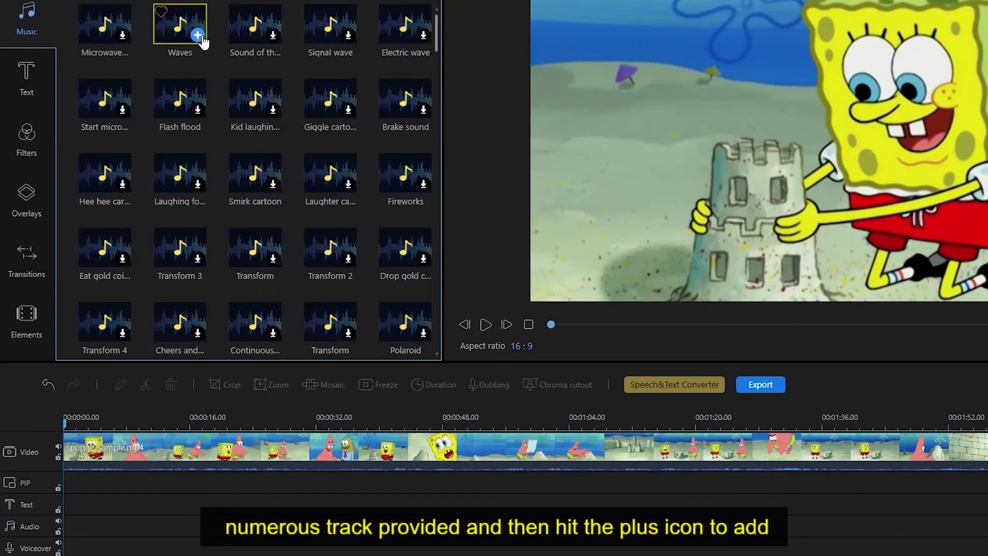
left_click(197, 35)
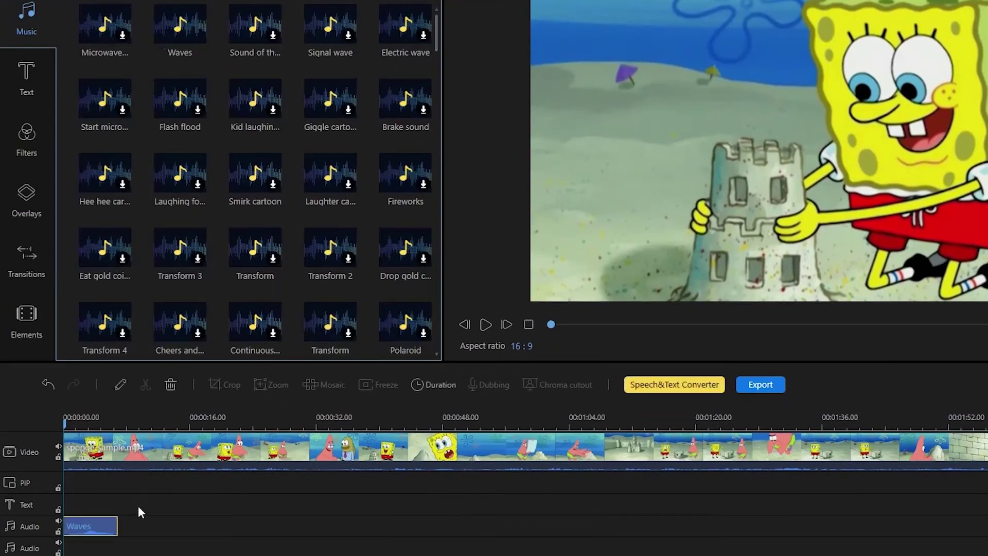
left_click(487, 324)
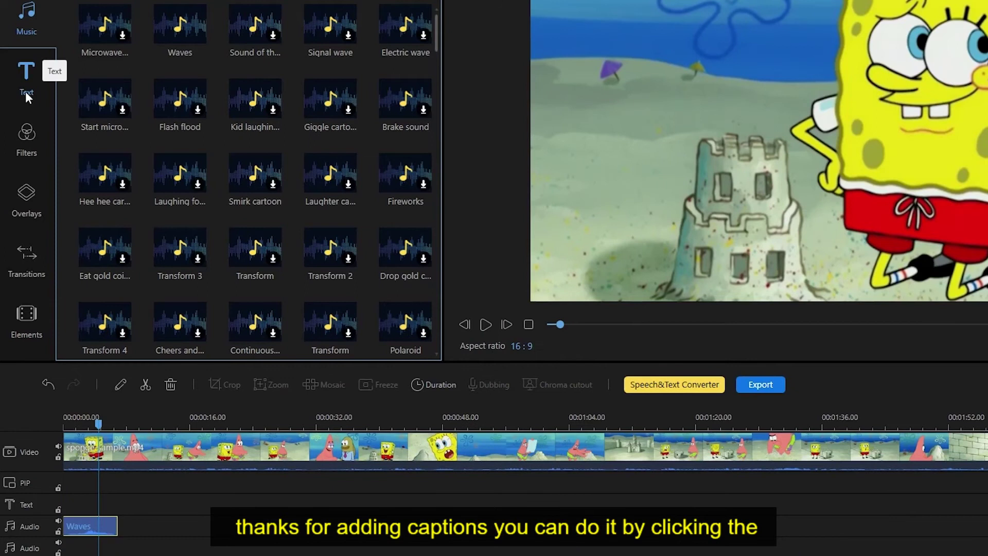
Add a Lowthrid2 title and move it to the start of the Text track
left_click(26, 91)
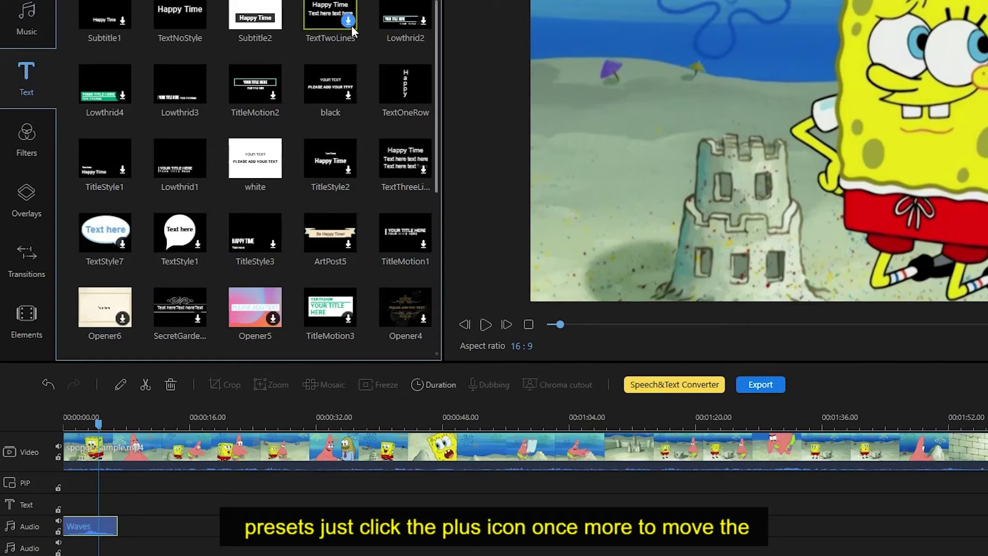
left_click(424, 21)
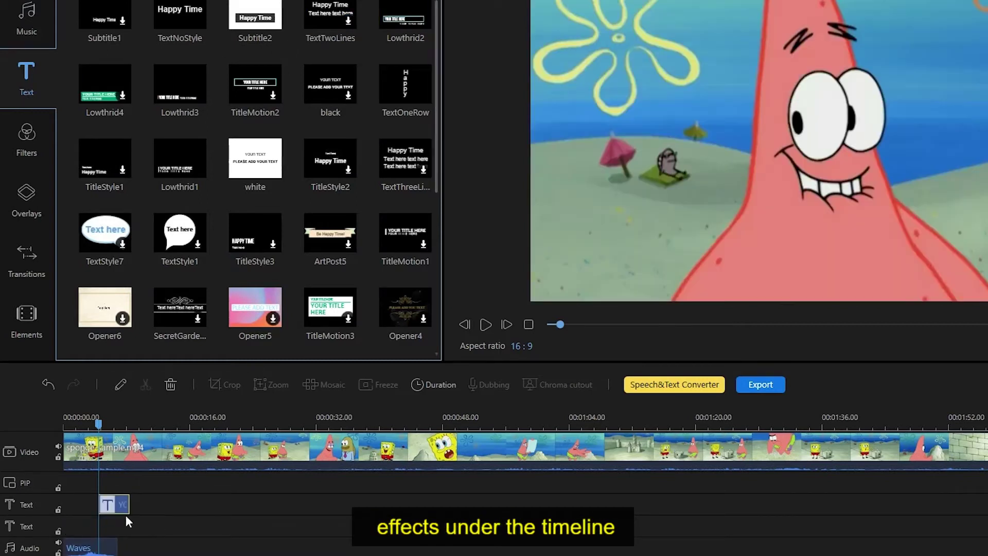
left_click_drag(125, 514, 66, 504)
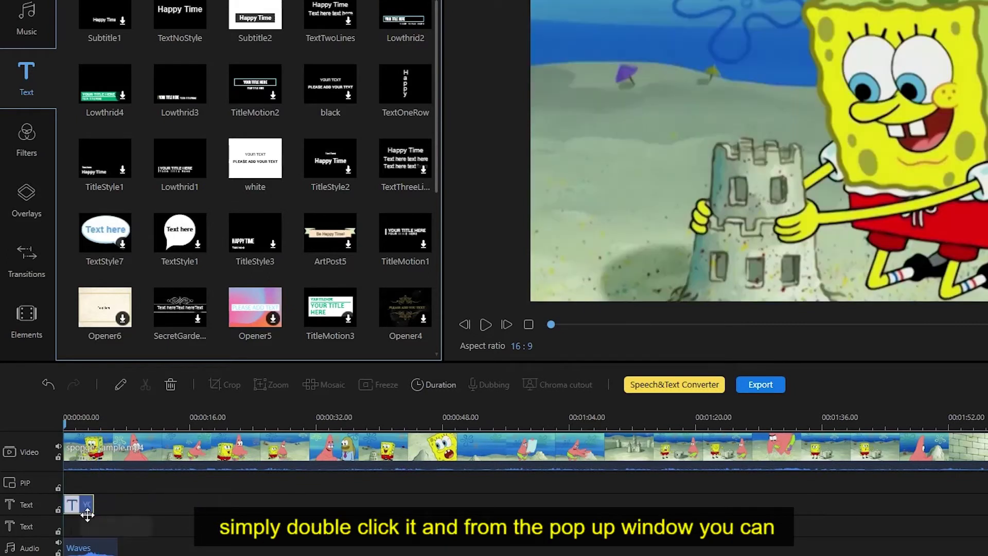
Replace the placeholder title wording with SAMPLE 001
double_click(91, 515)
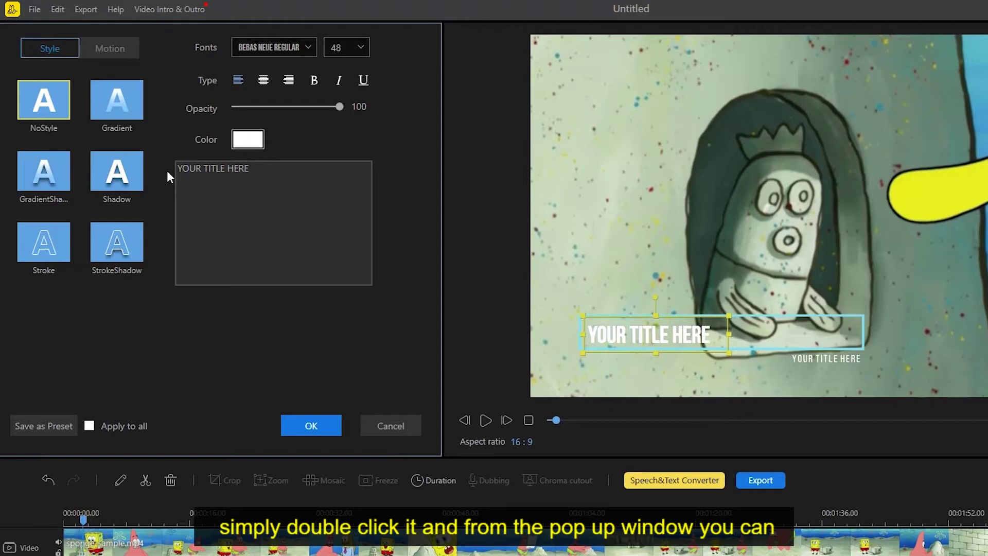
left_click_drag(275, 175, 210, 170)
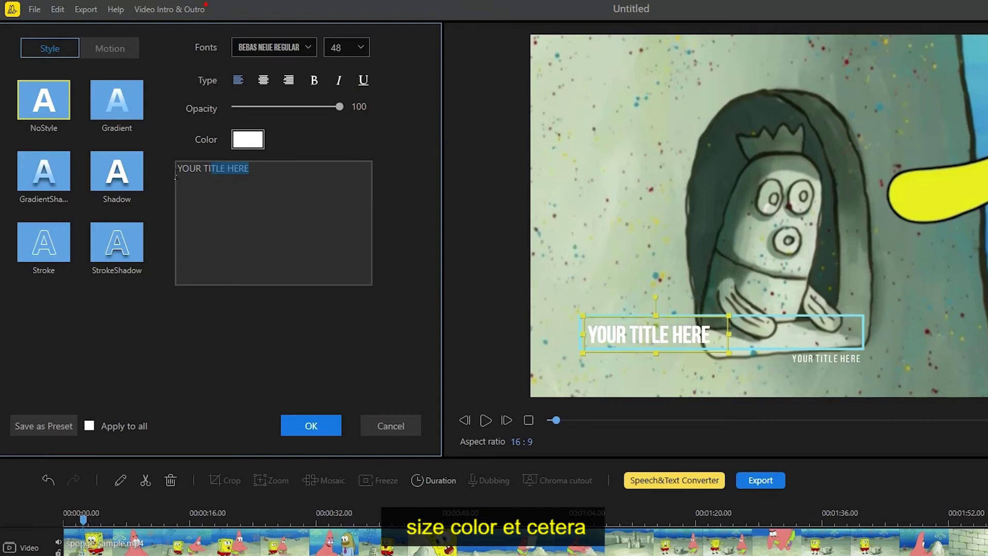
key("ctrl+a")
type("SAMPLE00")
key("BackSpace")
key("BackSpace")
type("0012")
key("BackSpace")
key("BackSpace")
key("BackSpace")
key("BackSpace")
key("BackSpace")
type("001")
Set the title's text colour to red
left_click(247, 139)
left_click(500, 208)
left_click(504, 353)
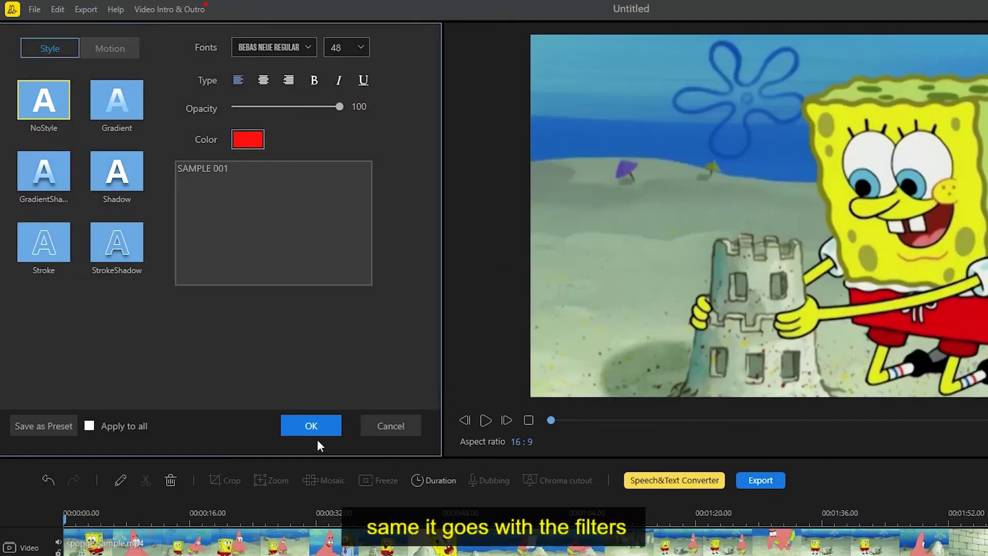
Apply the title style, add a Right roll transition to the first clip, and play it back
left_click(310, 425)
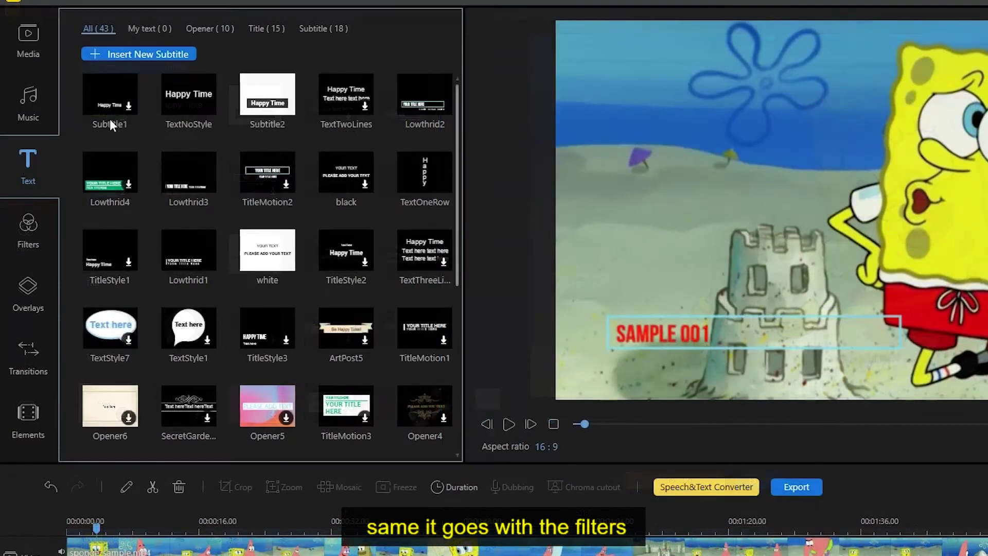
left_click(30, 225)
left_click(31, 296)
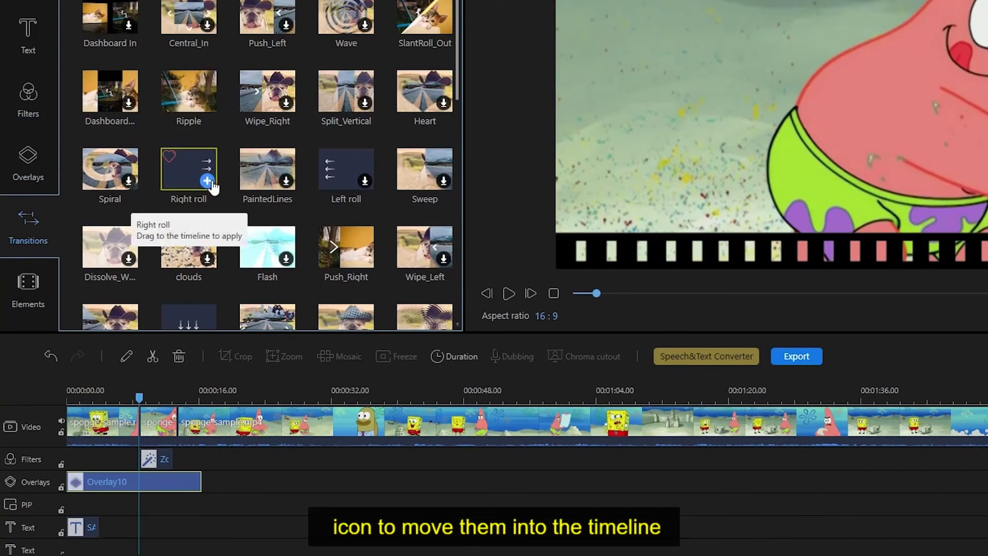
left_click(208, 181)
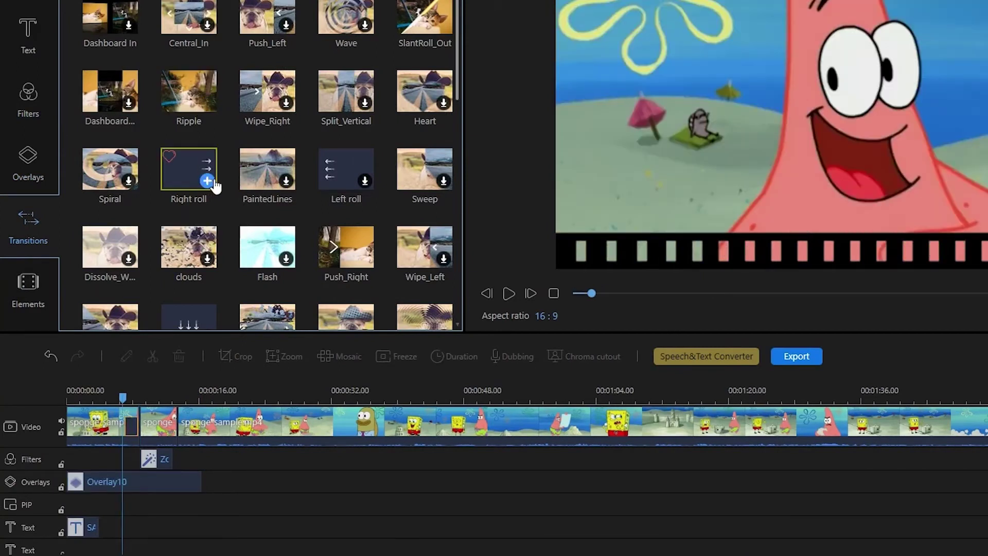
left_click(509, 293)
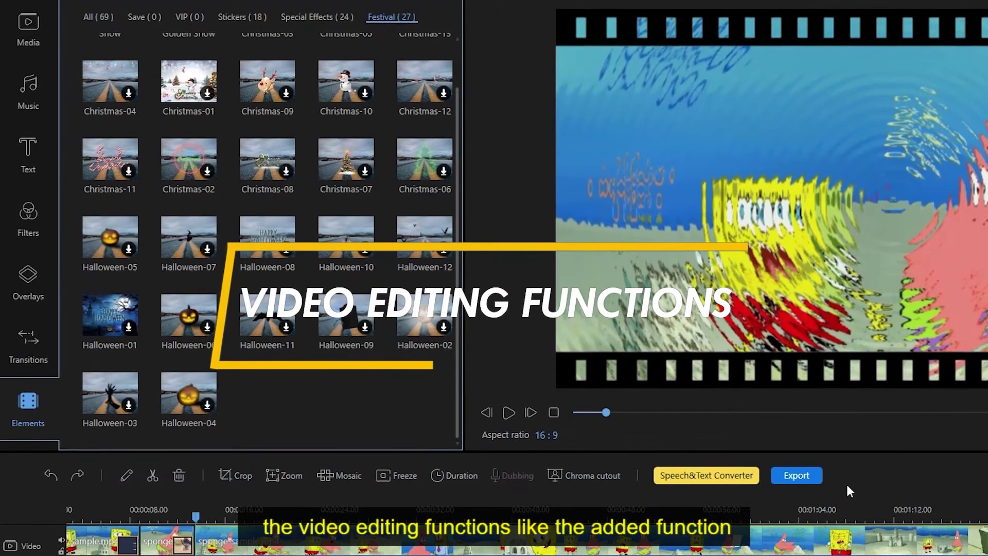
left_click(126, 475)
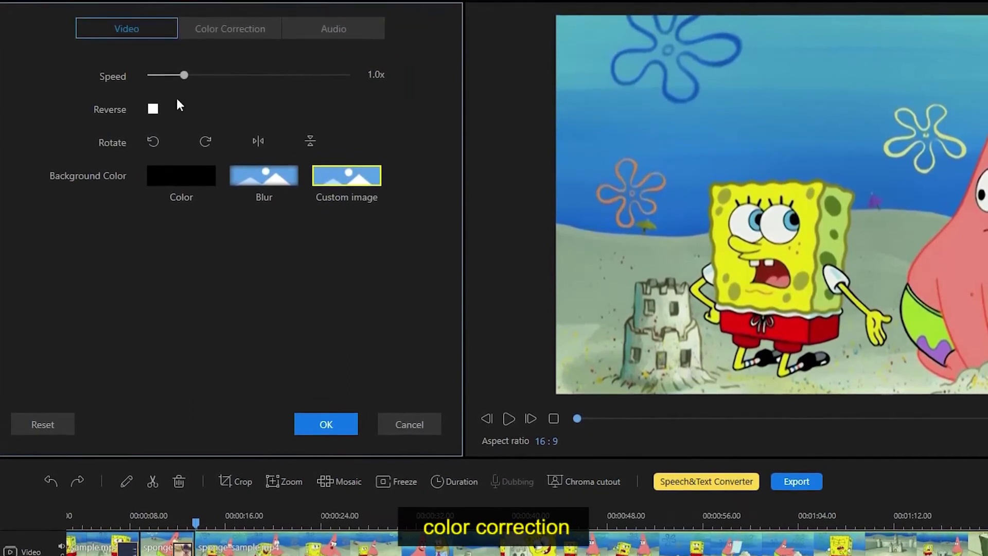
left_click_drag(184, 75, 181, 74)
left_click(228, 31)
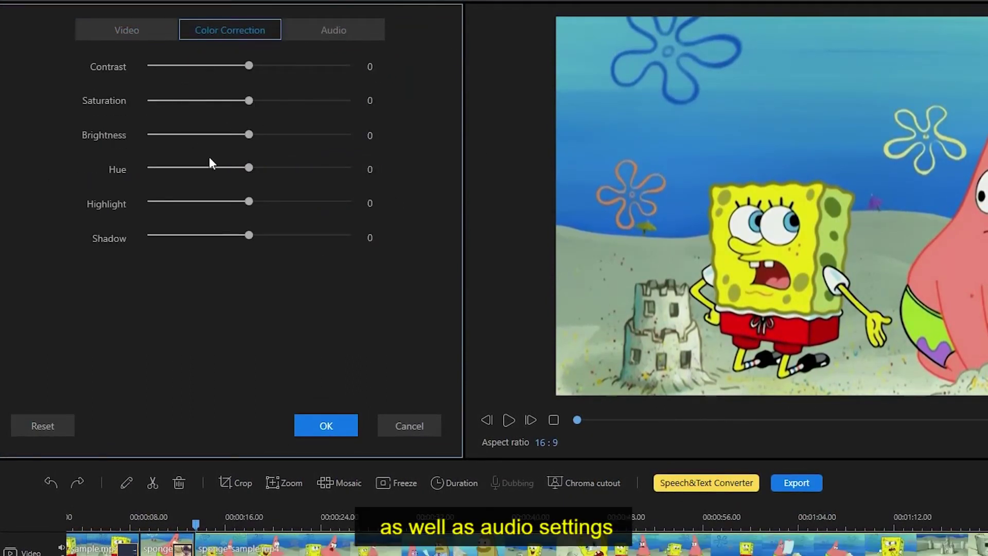
left_click(345, 26)
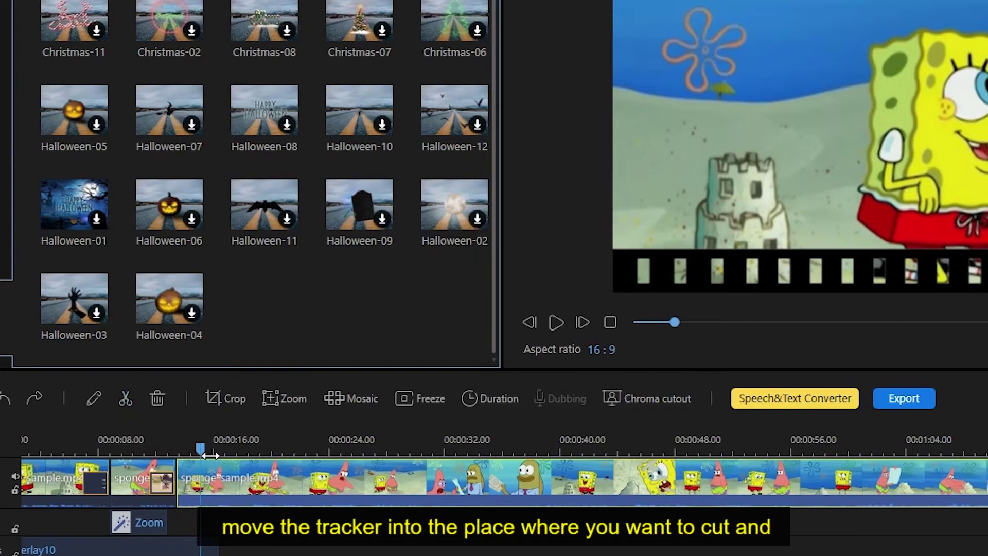
Split the sponge-sample clip at about 00:00:16 and select the short piece after it
left_click_drag(213, 456, 241, 453)
left_click(125, 399)
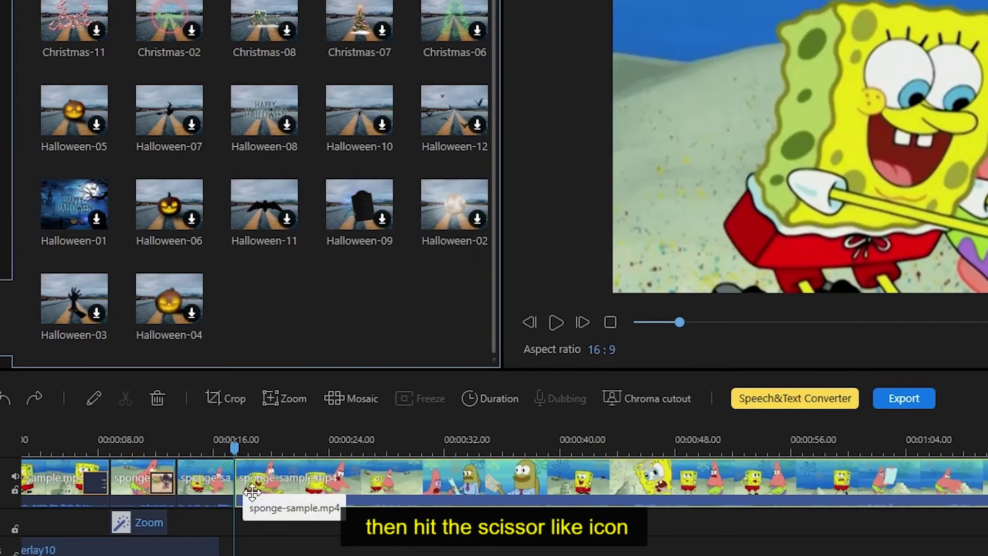
left_click(254, 490)
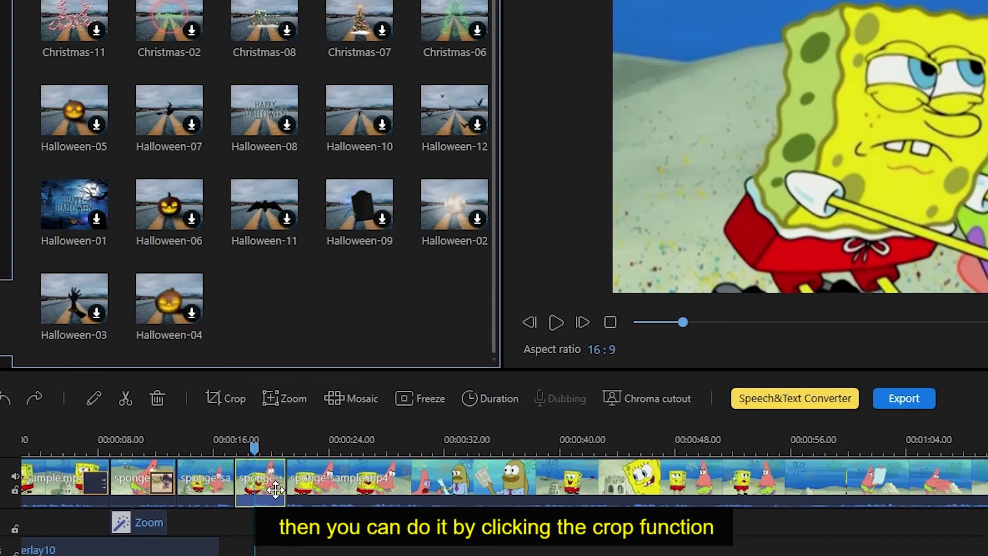
Crop the short clip down to the central area around SpongeBob and Patrick
left_click(227, 397)
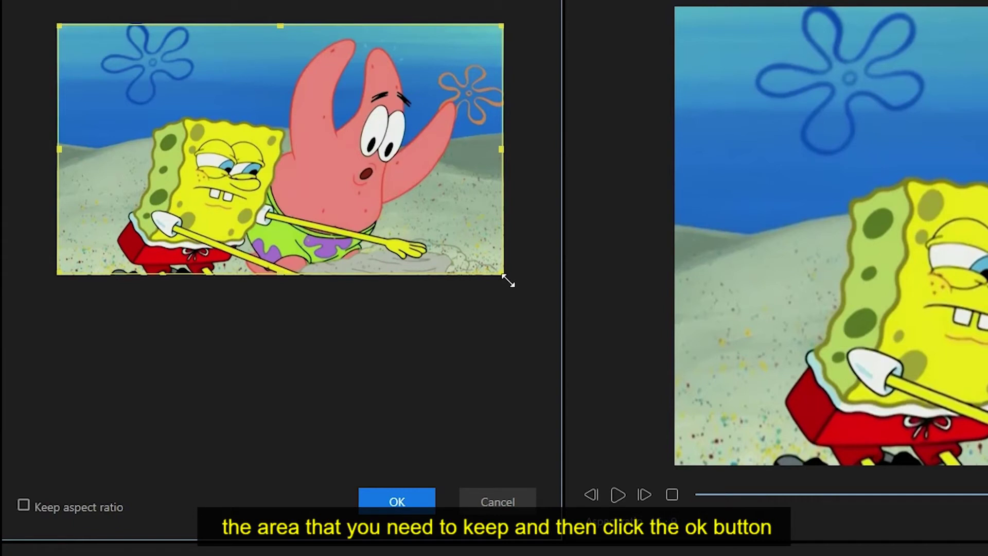
left_click_drag(504, 276, 484, 237)
left_click_drag(65, 31, 137, 37)
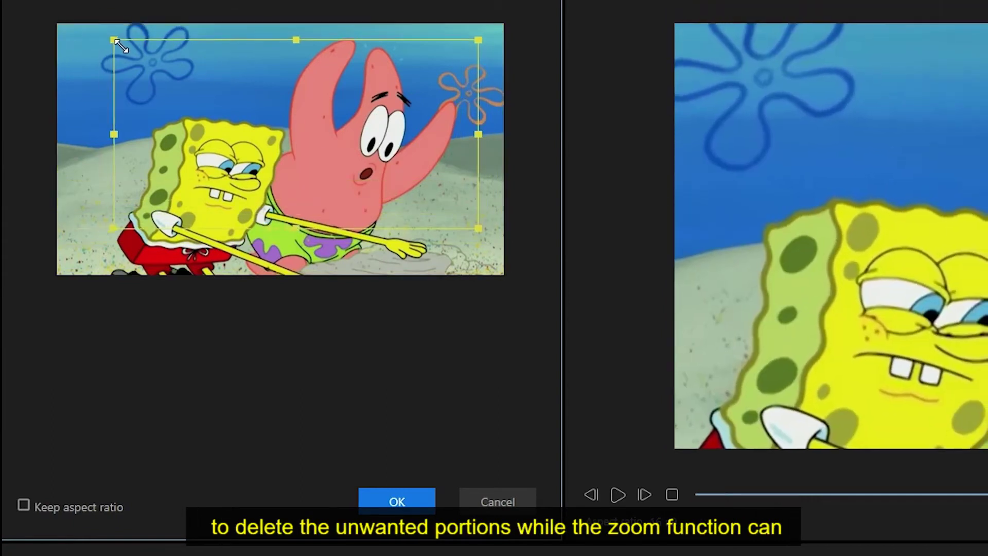
left_click(399, 502)
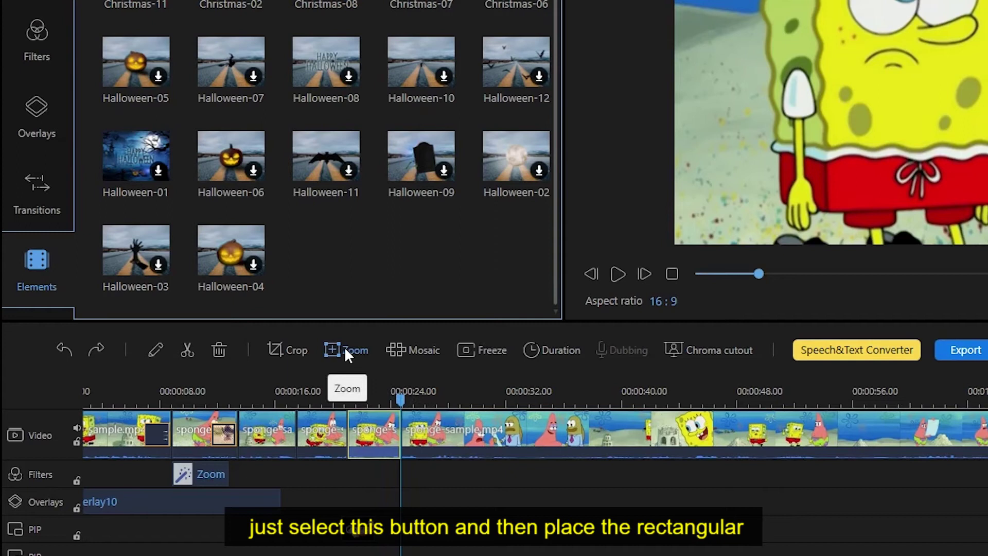
Add a zoom to the clip with the zoom area placed over Patrick's face
left_click(344, 347)
left_click_drag(293, 146, 341, 139)
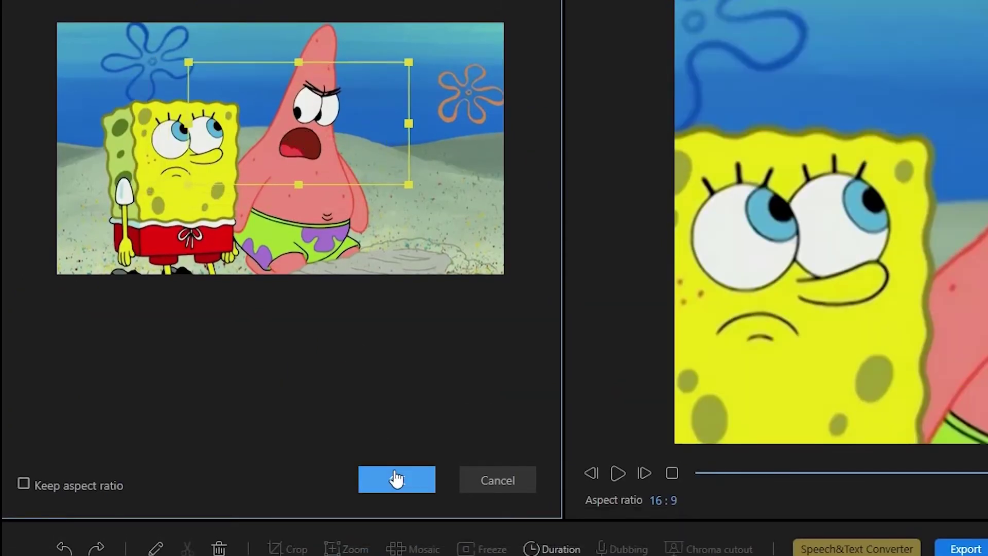
left_click(396, 478)
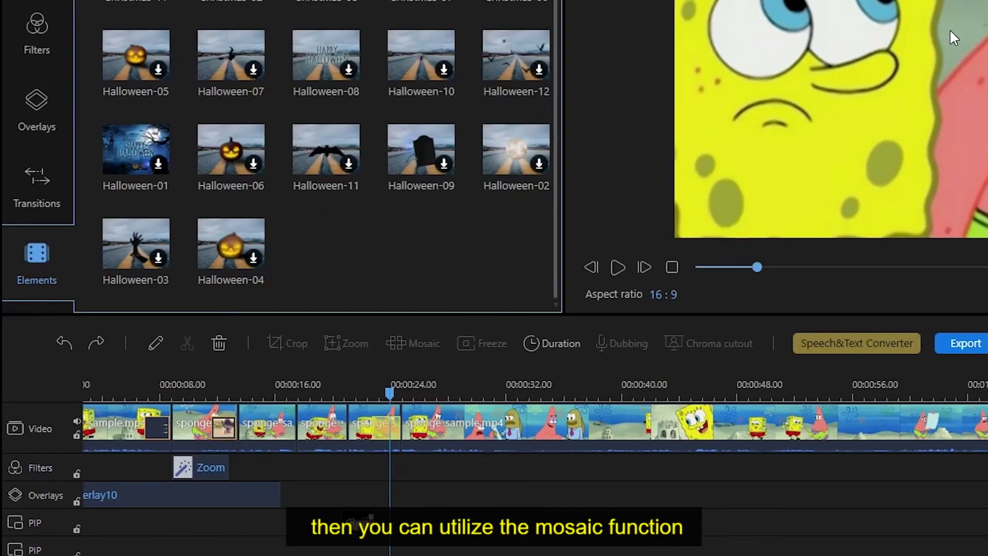
Add a mosaic box over the fish character's head in the clip near 00:00:24
left_click(454, 433)
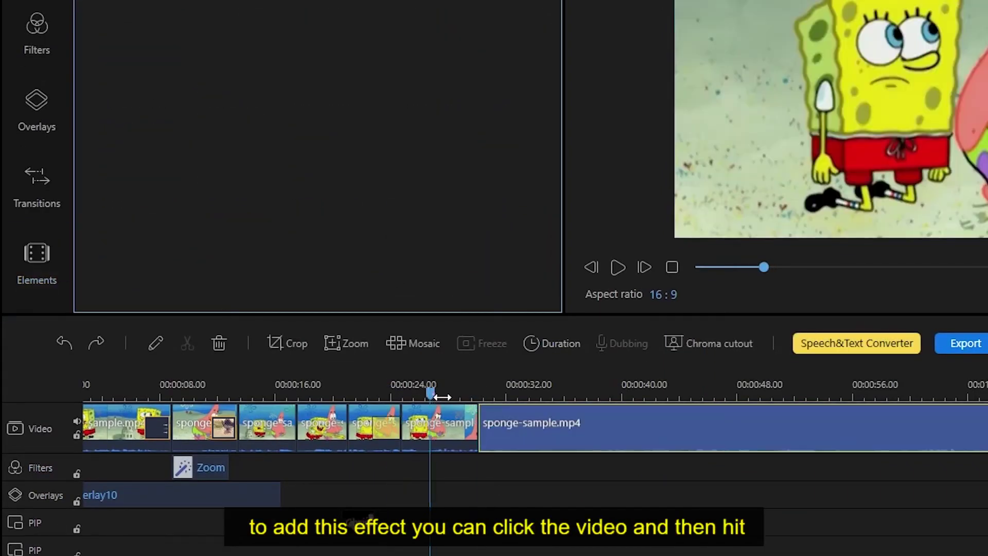
left_click(422, 342)
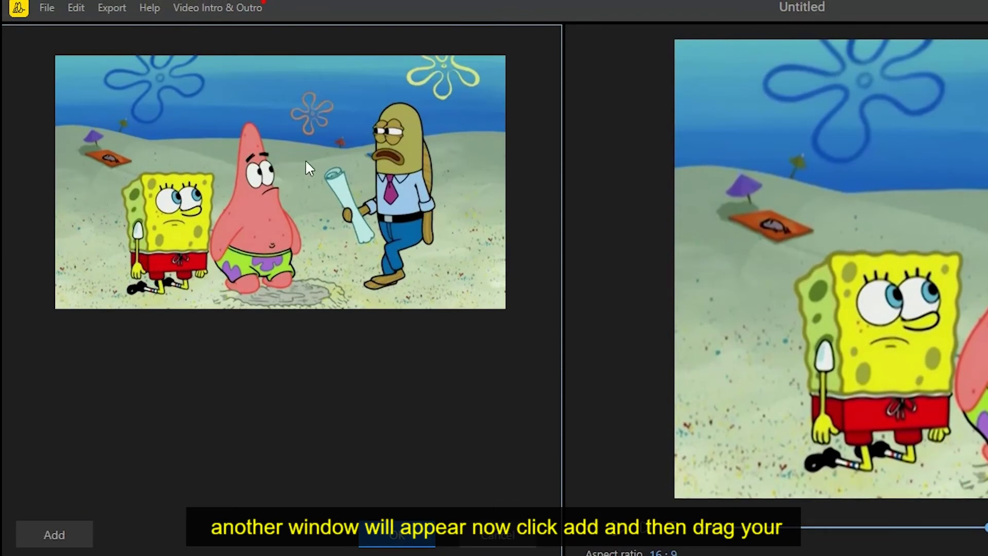
left_click(74, 538)
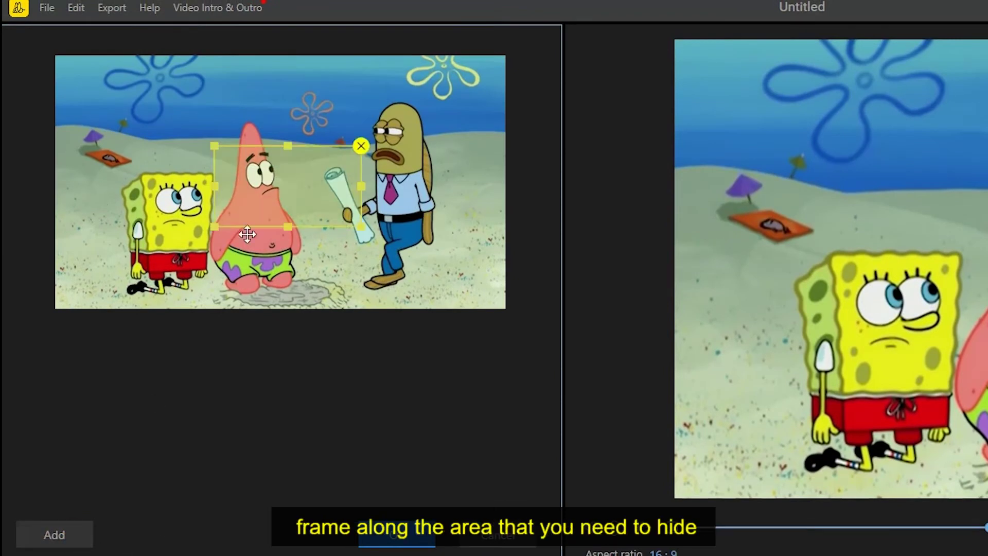
left_click_drag(294, 187, 384, 156)
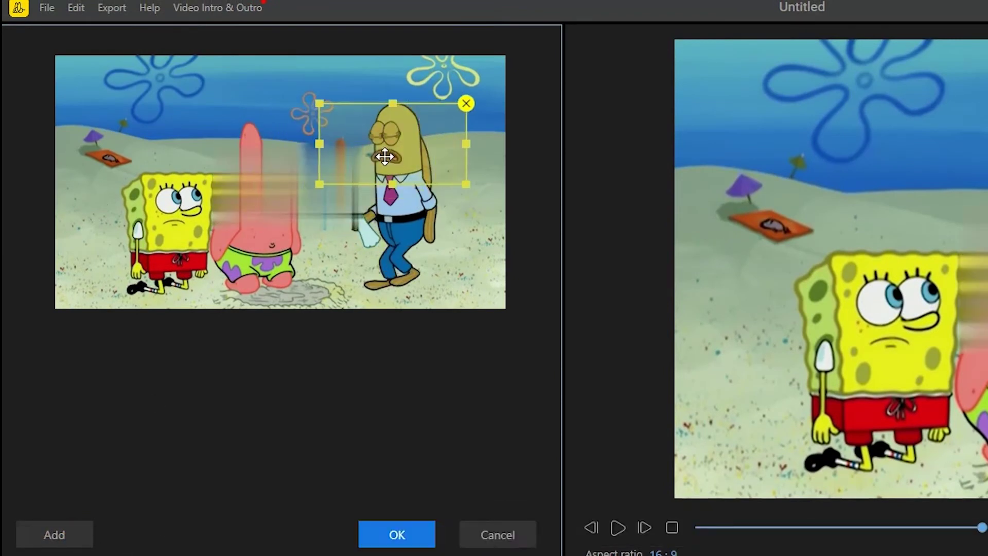
left_click(390, 532)
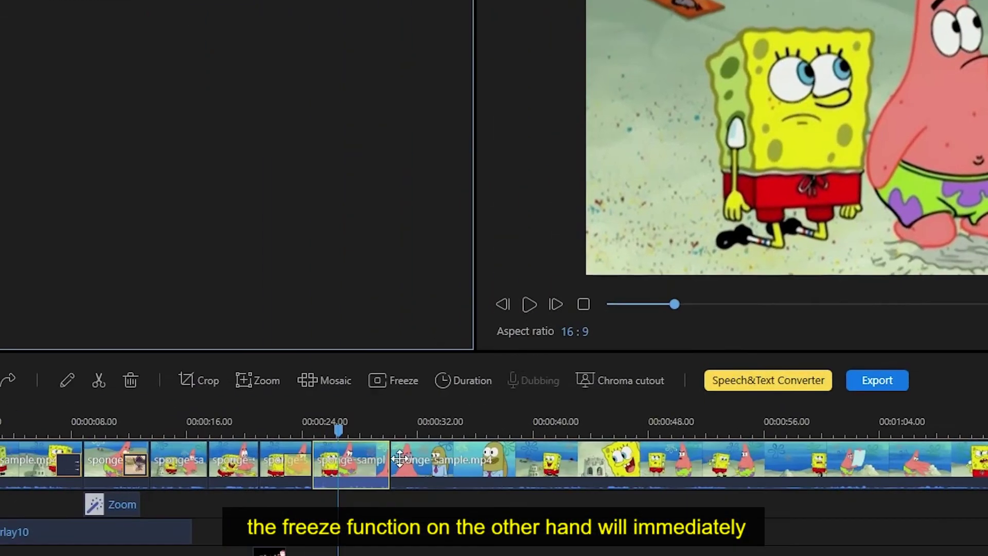
Freeze the Patrick clip's current frame as a still at about 0:30, then select the following clip
left_click(400, 458)
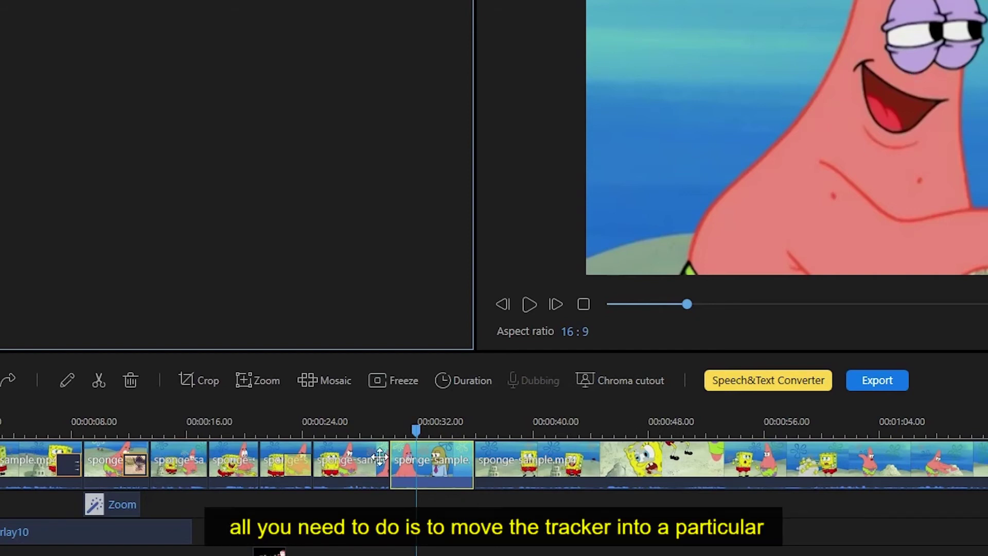
left_click(395, 380)
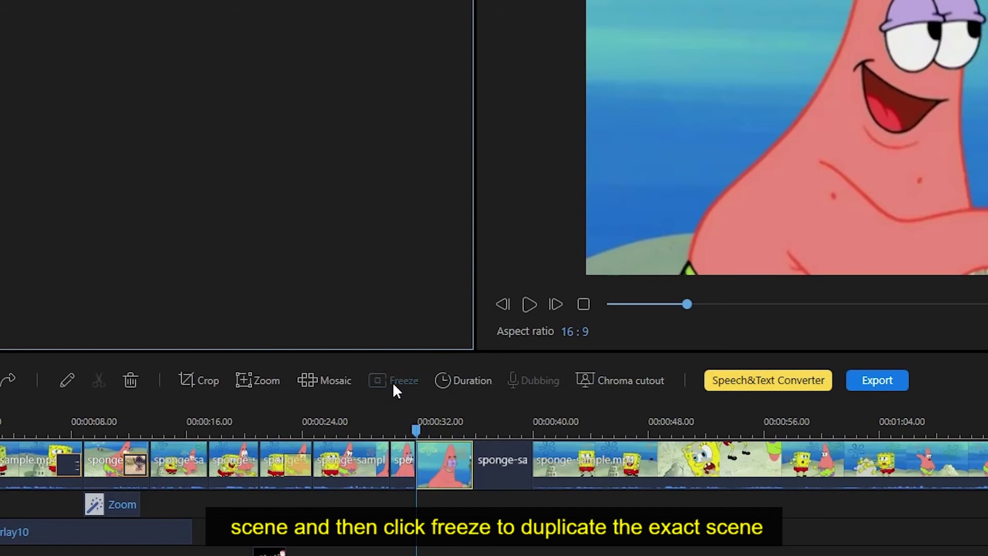
left_click_drag(416, 430, 496, 431)
left_click(507, 484)
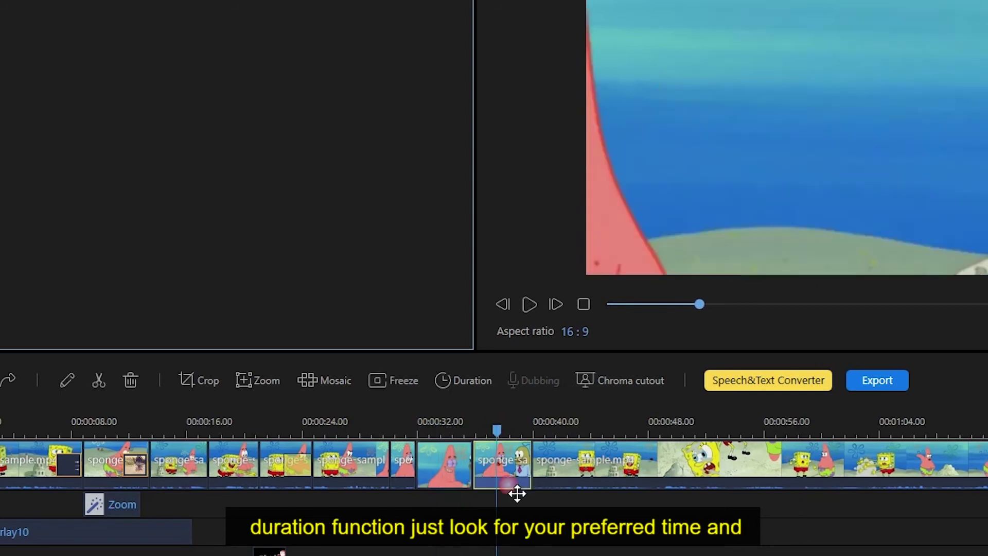
Set the selected clip's duration to 00:00:03.17
left_click(460, 384)
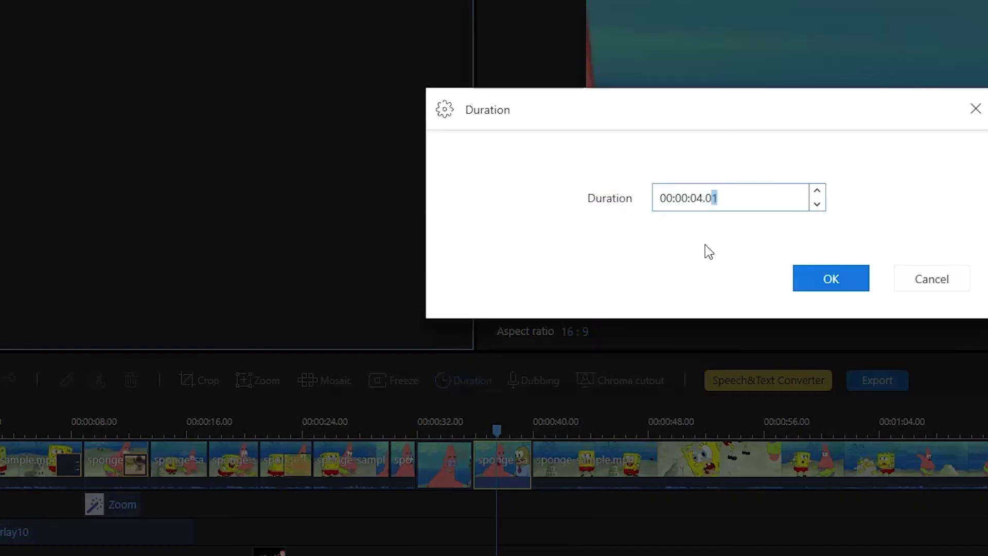
left_click(818, 206)
left_click(841, 289)
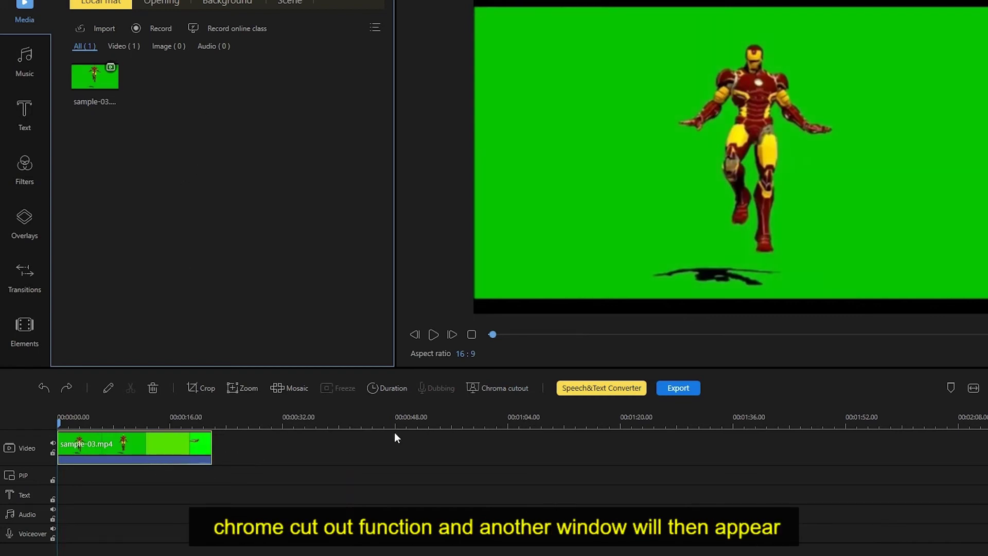
Chroma-key the Iron Man clip's green background and lower the upper and lower boundaries (lower to 79.5744)
left_click(512, 389)
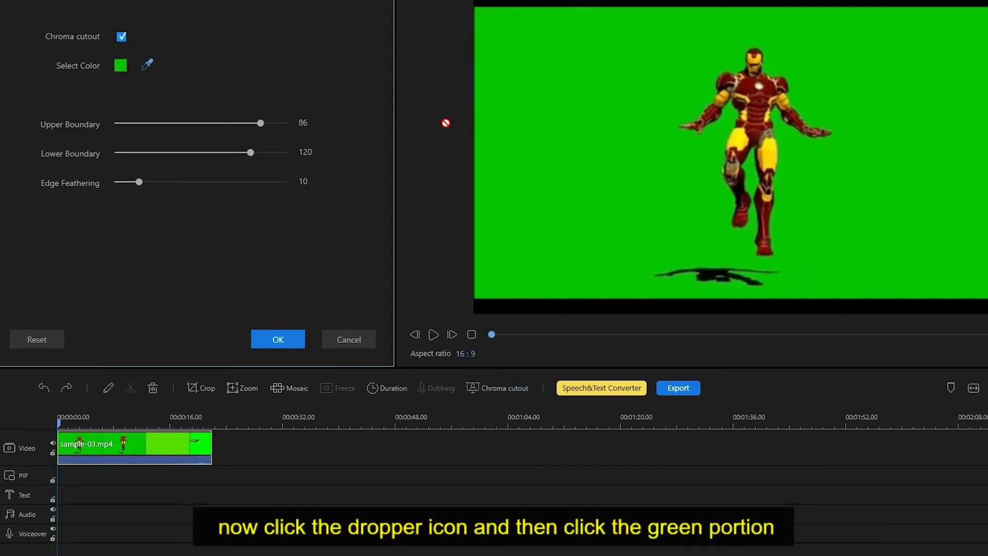
left_click(154, 67)
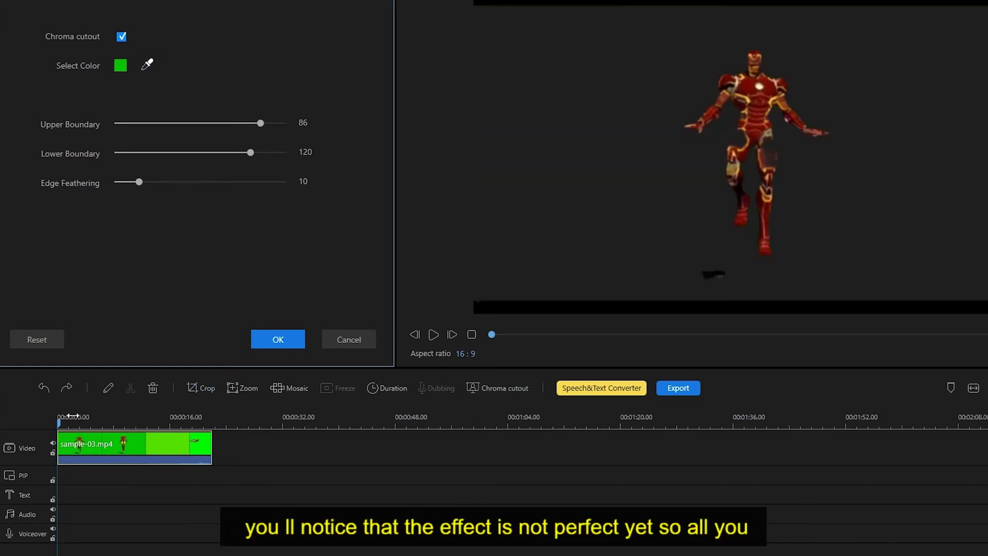
left_click_drag(66, 423, 170, 425)
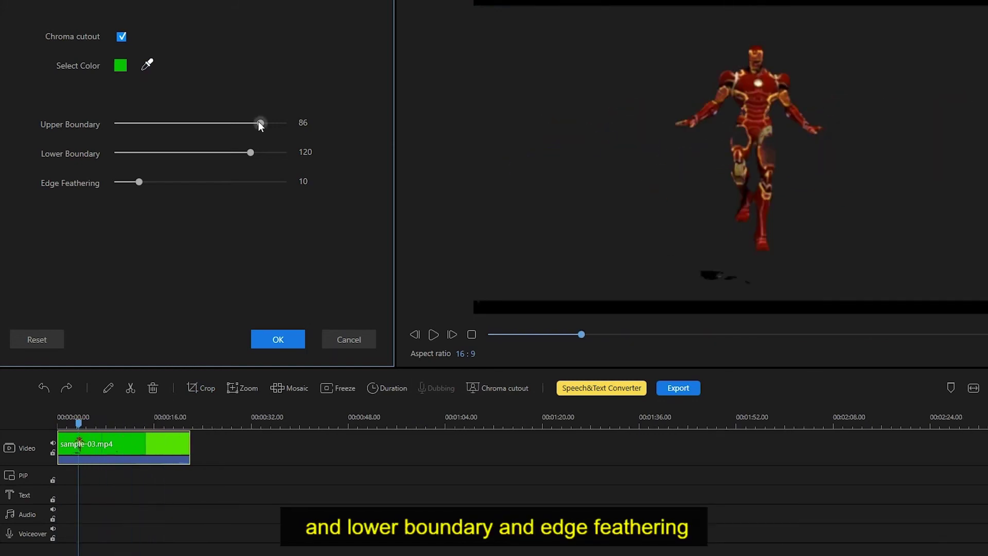
left_click_drag(259, 122, 123, 123)
left_click_drag(255, 151, 180, 173)
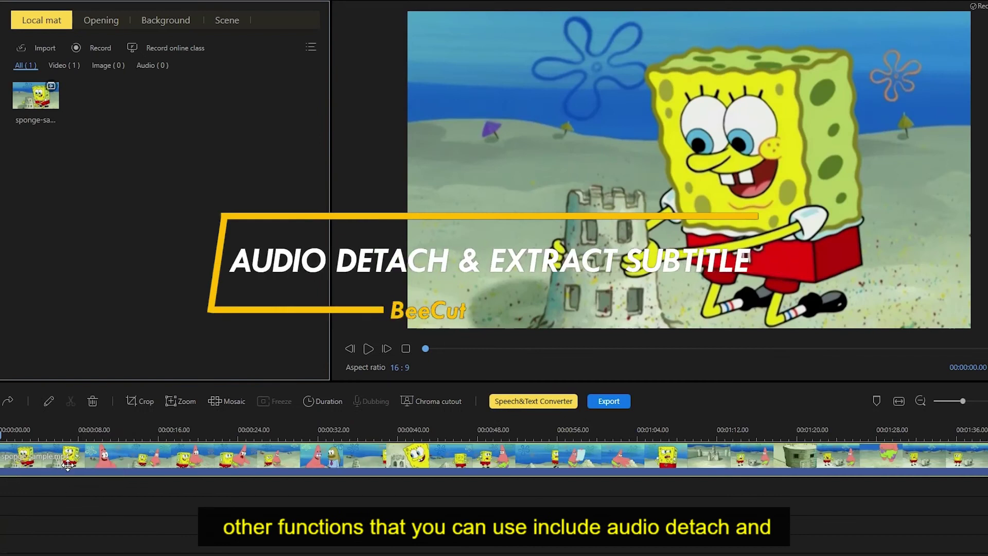
Detach the SpongeBob clip's audio onto its own track and extract subtitles from its speech
right_click(65, 462)
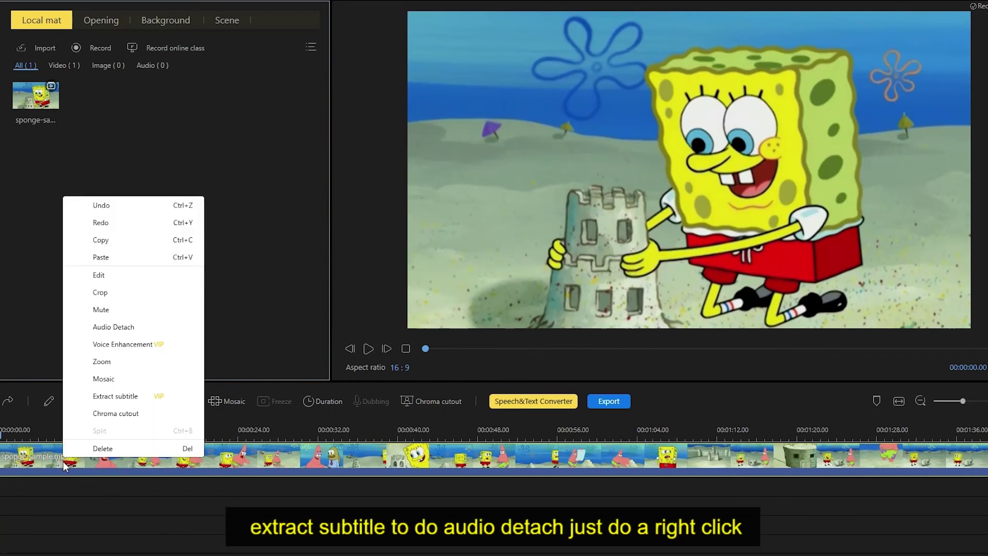
left_click(120, 327)
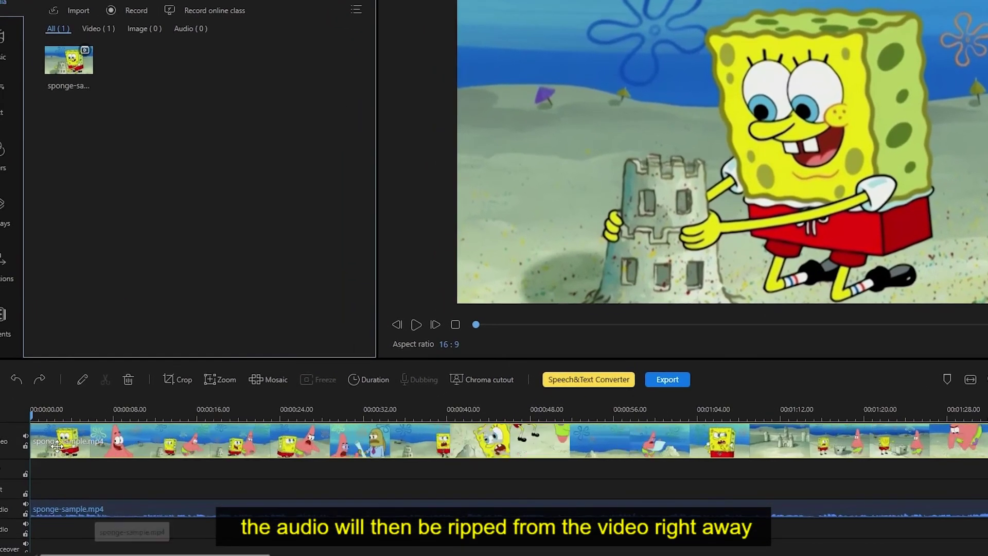
left_click_drag(32, 415, 86, 418)
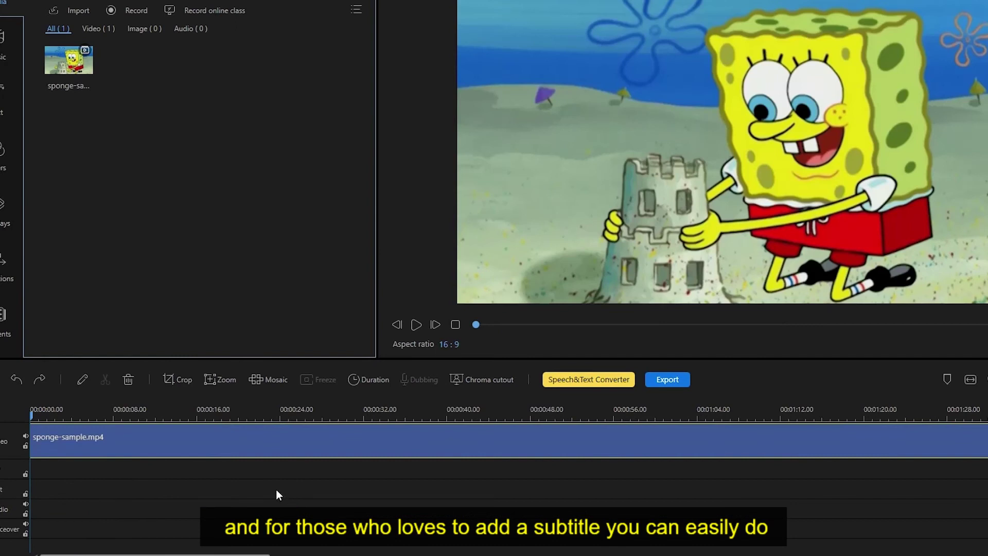
right_click(63, 442)
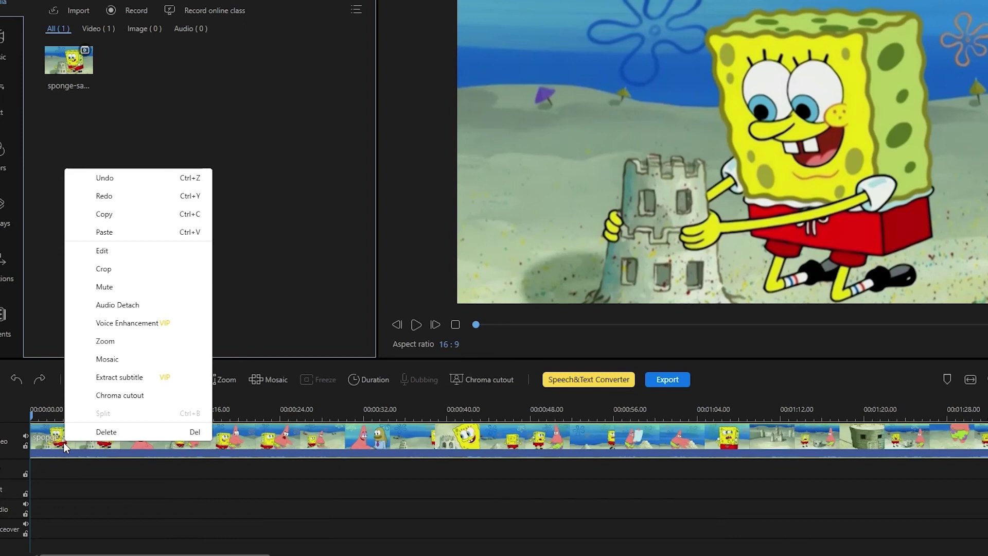
left_click(144, 378)
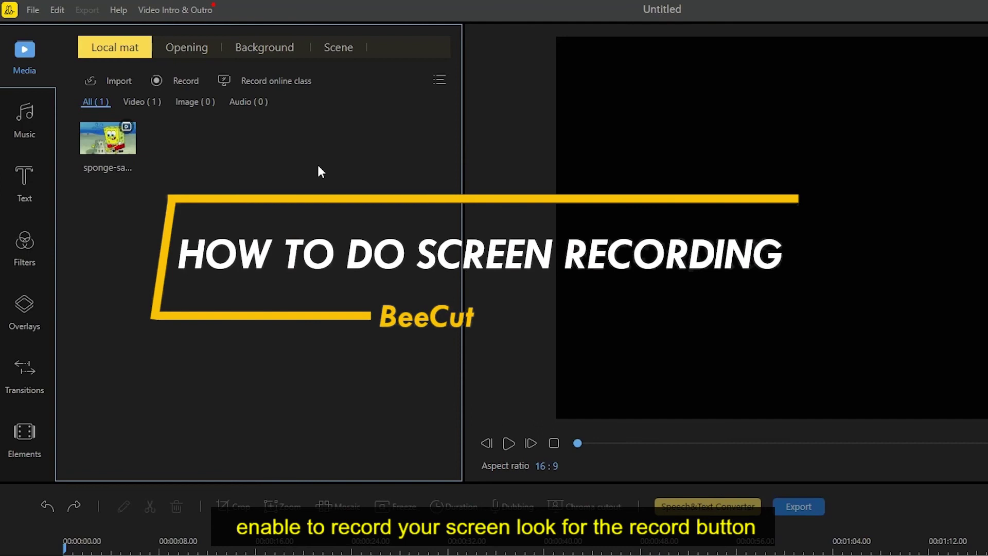
Start a screen recording of a selected region covering the cartoon video
left_click(183, 83)
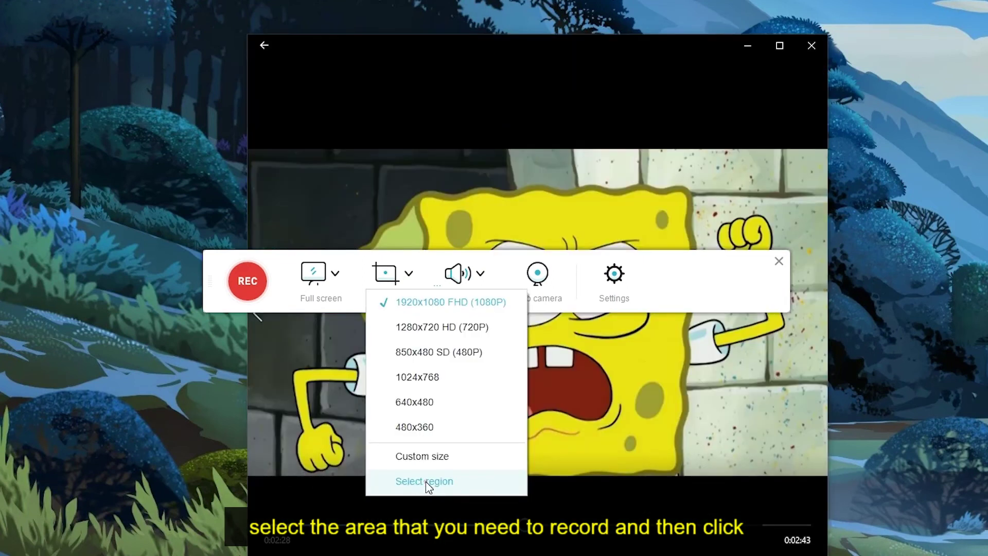
left_click(425, 481)
left_click_drag(251, 152, 821, 514)
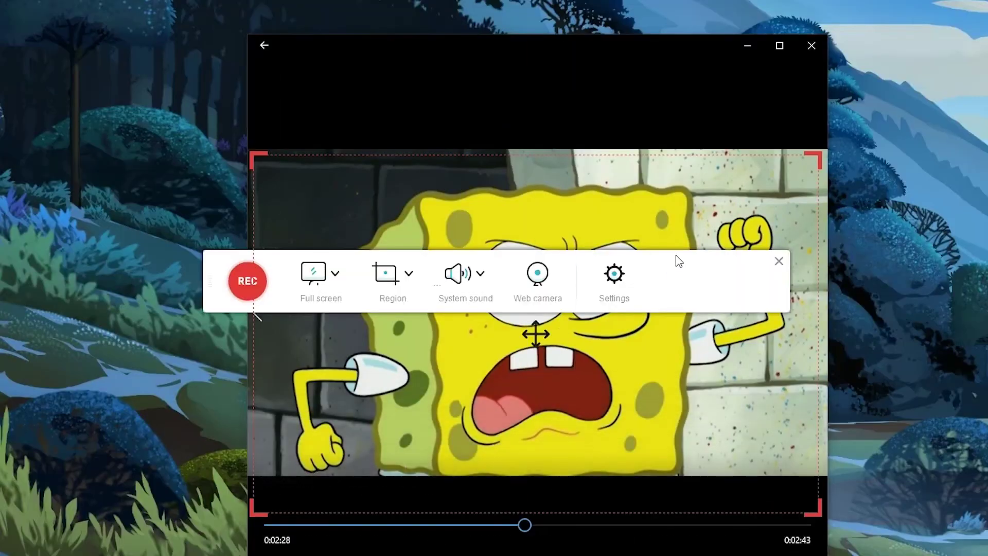
left_click_drag(677, 254, 860, 286)
left_click(432, 311)
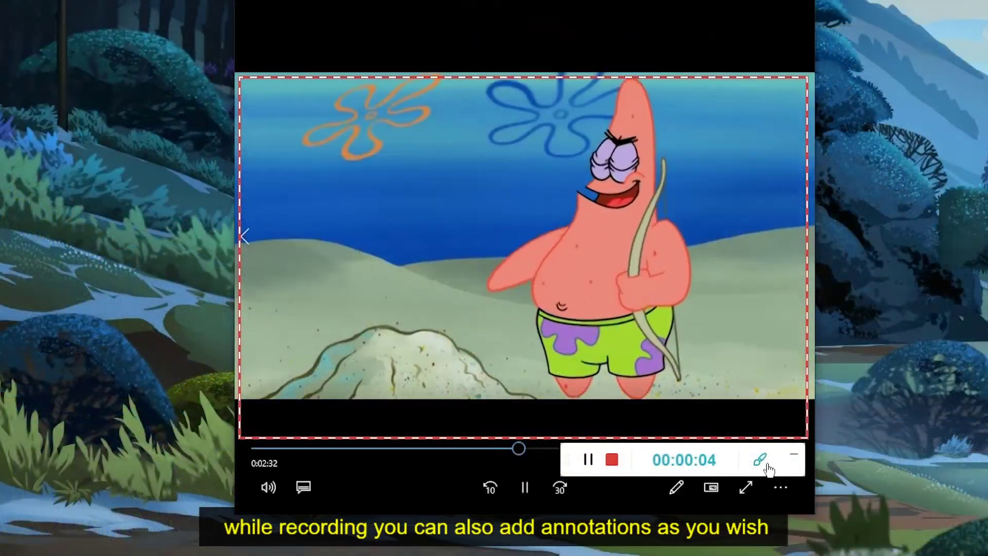
Annotate with a red arrow and an ellipse around SpongeBob's arm, then stop recording
left_click(760, 459)
left_click(719, 498)
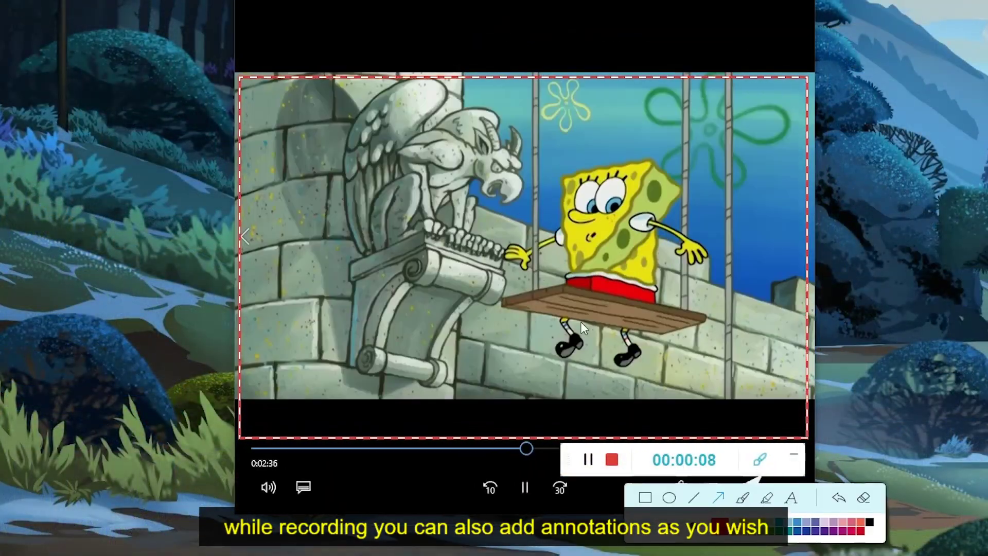
left_click_drag(585, 306, 646, 274)
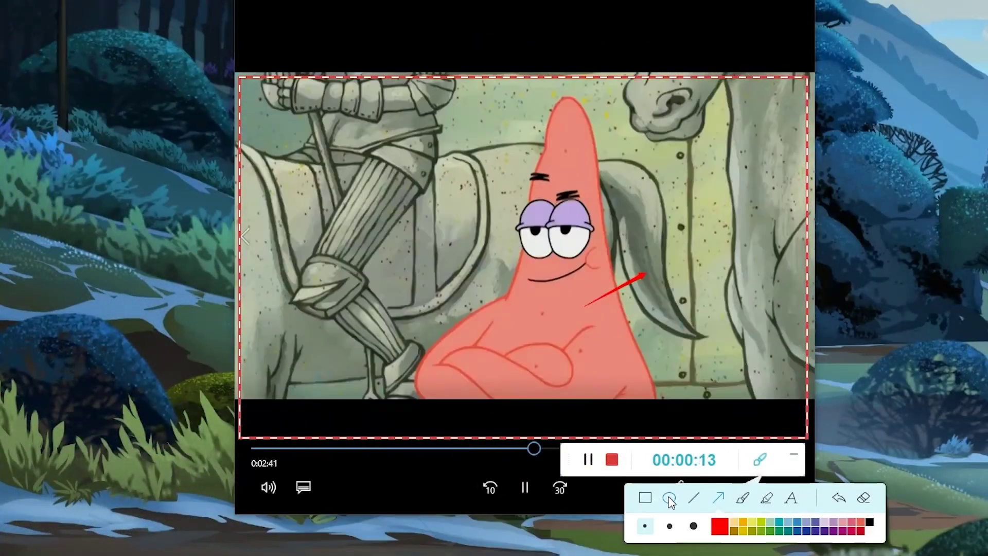
left_click(668, 498)
left_click_drag(548, 243, 614, 279)
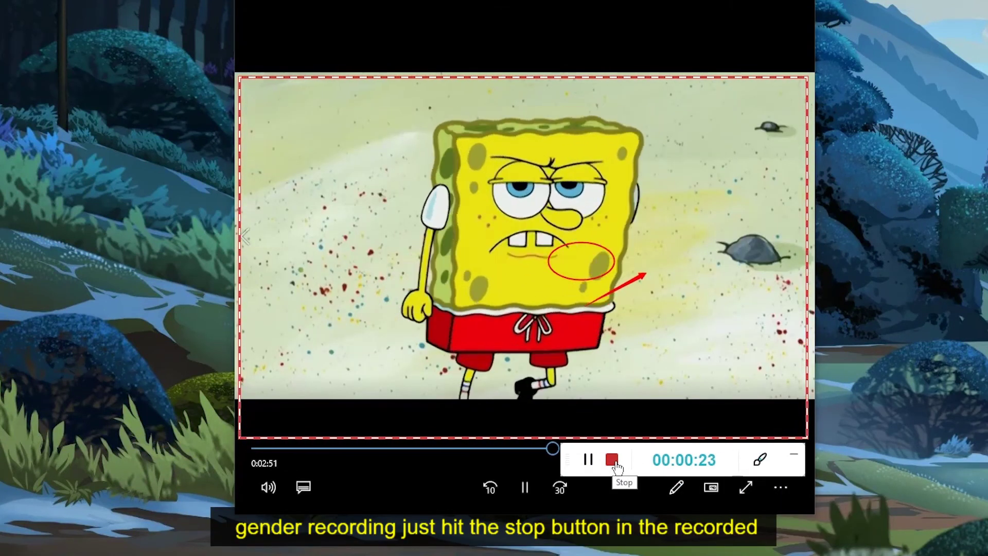
left_click(613, 460)
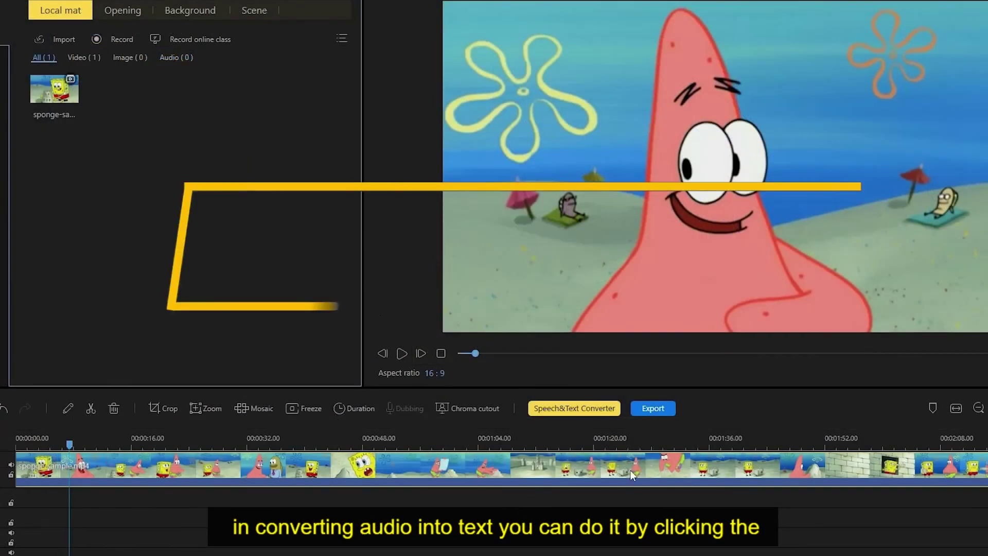
Run the Speech&Text Converter on the SpongeBob project
left_click(567, 409)
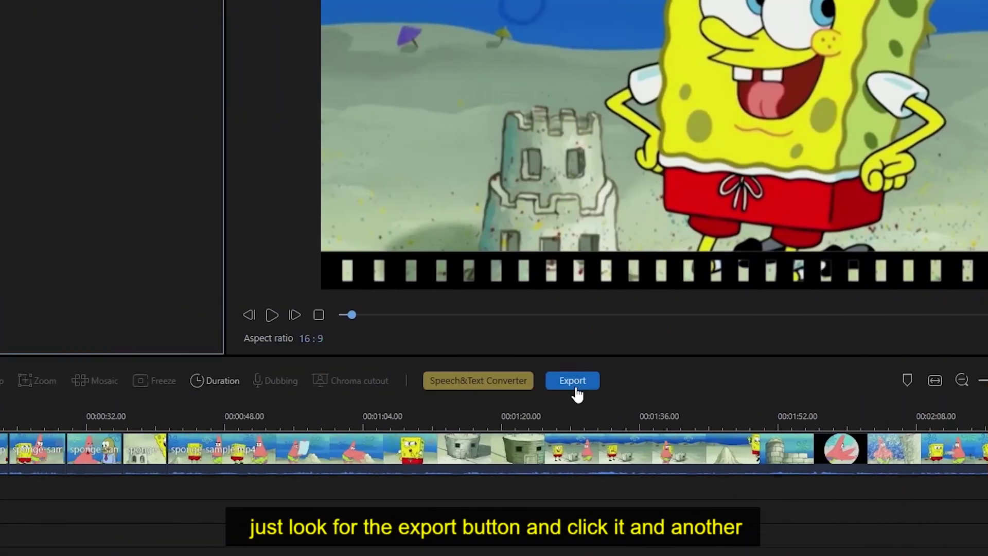
Export the project as sample-project in MP4 at High quality and play the result
left_click(575, 387)
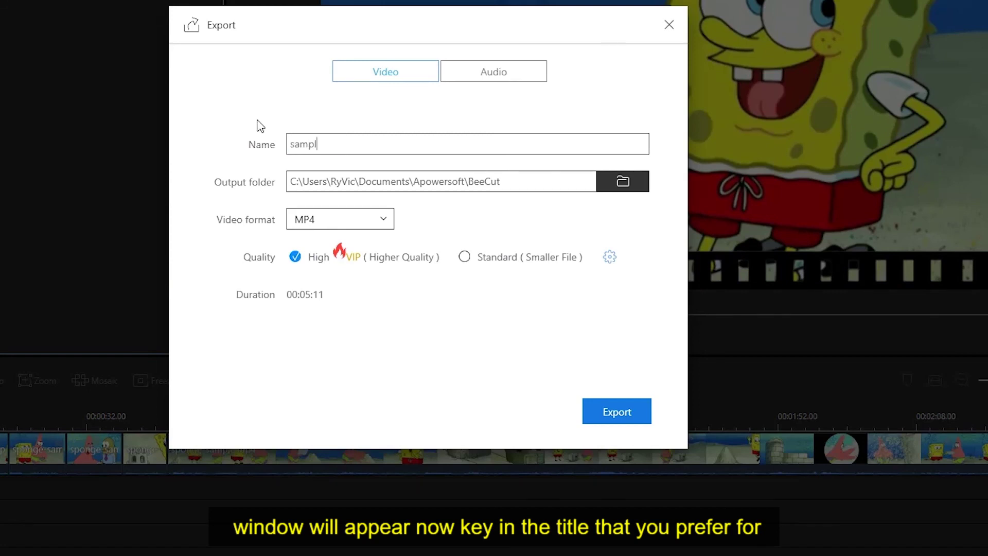
type("-pro")
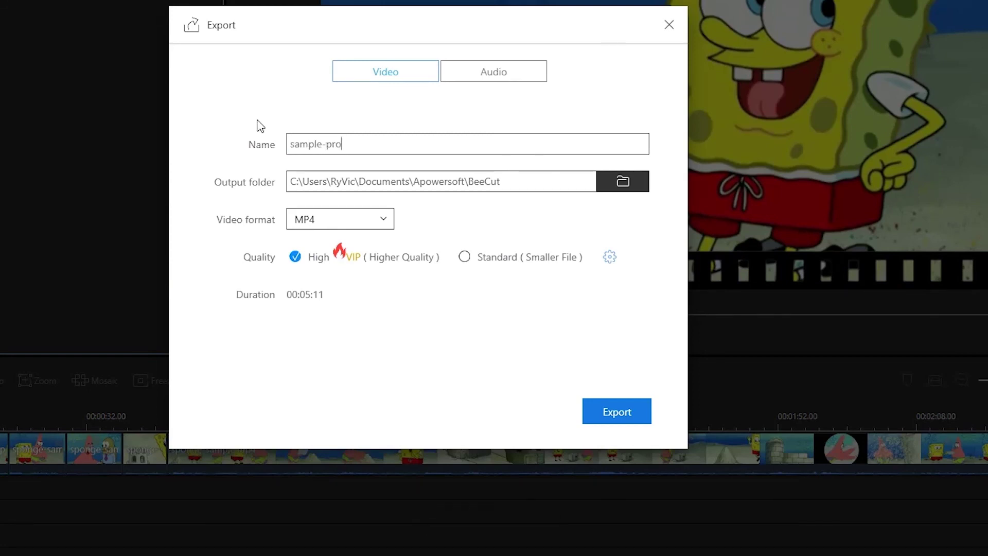
type("ject")
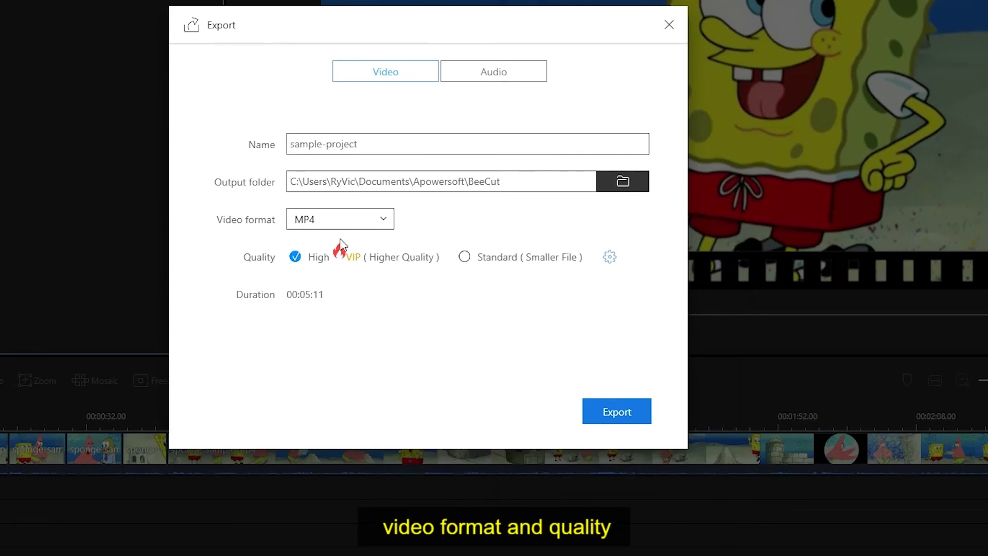
left_click(371, 226)
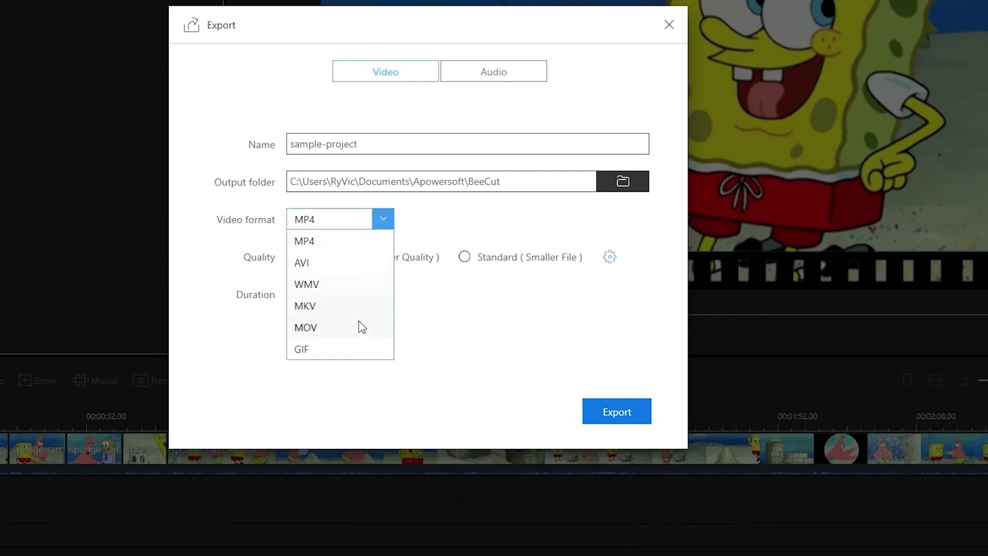
left_click(359, 346)
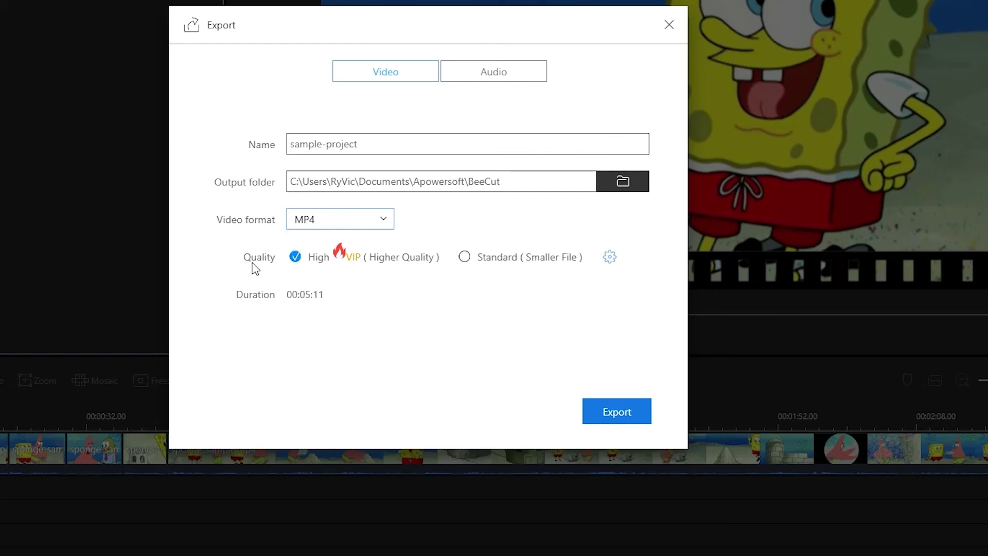
left_click(615, 421)
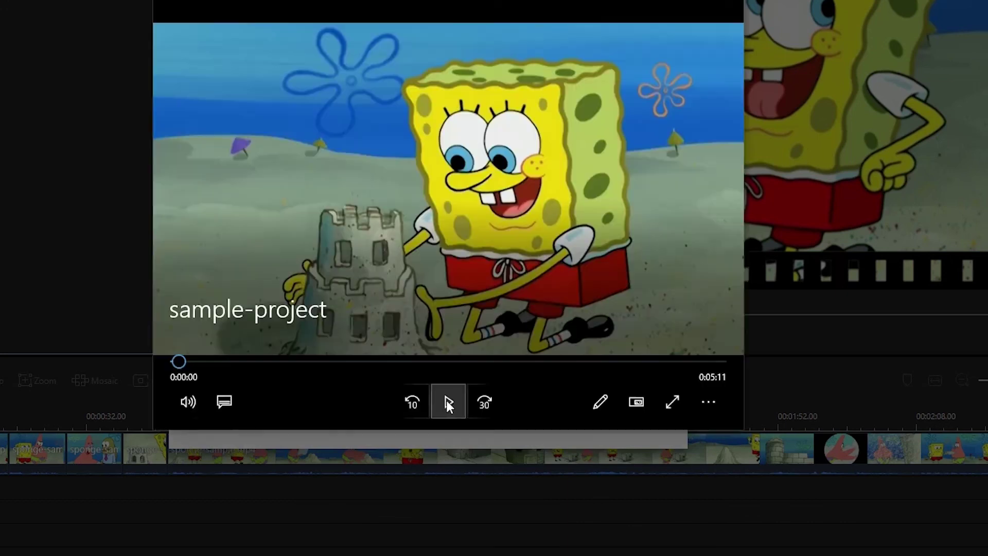
left_click(446, 400)
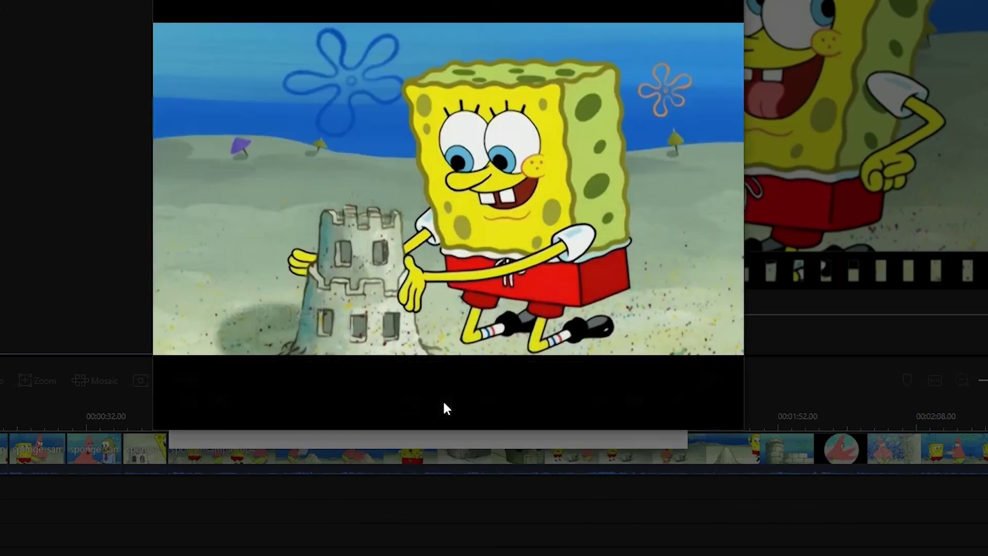